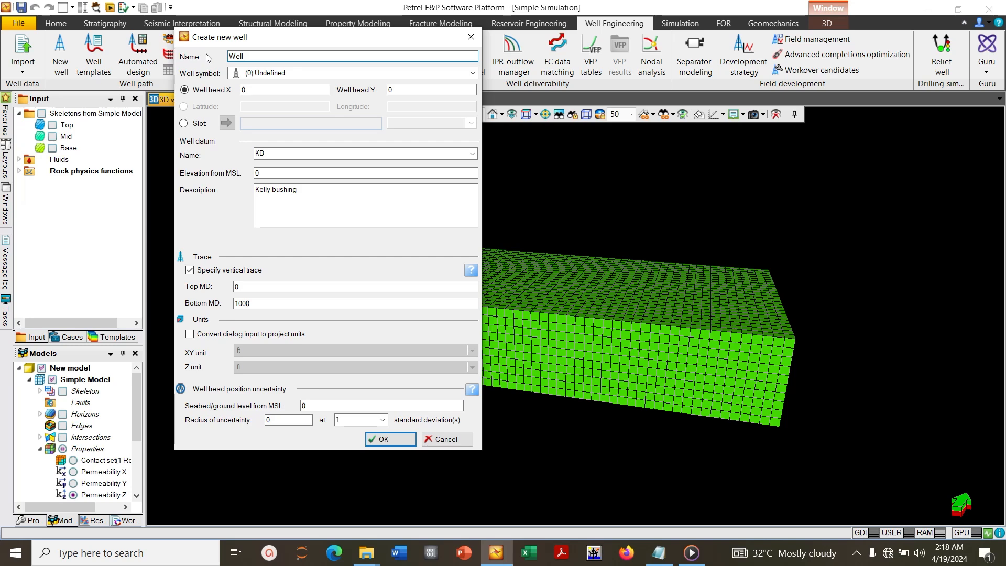
Name the new well Well 1, give it the Oil symbol, and place its well head at X 5000, Y 2500
text(1)
click(250, 74)
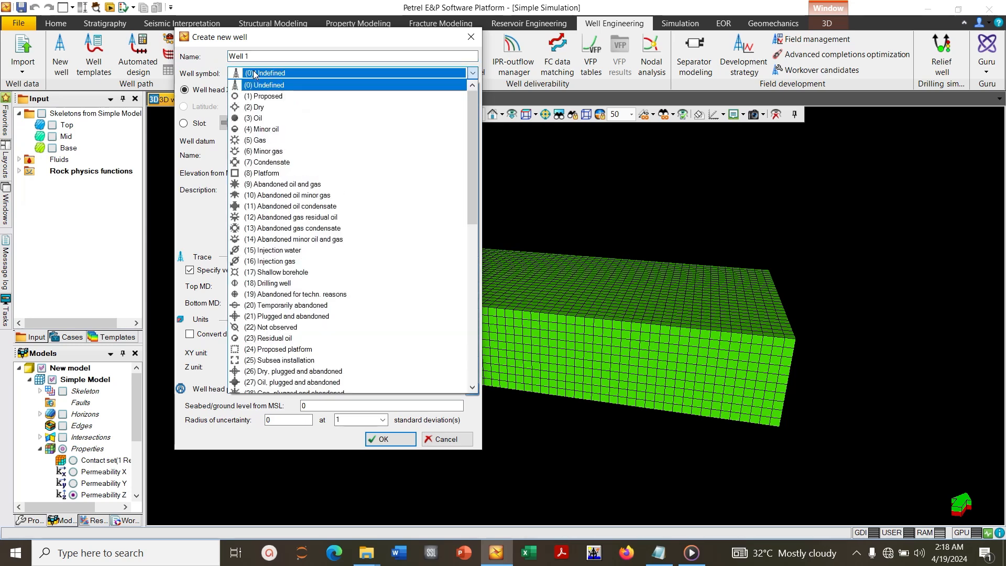
click(252, 122)
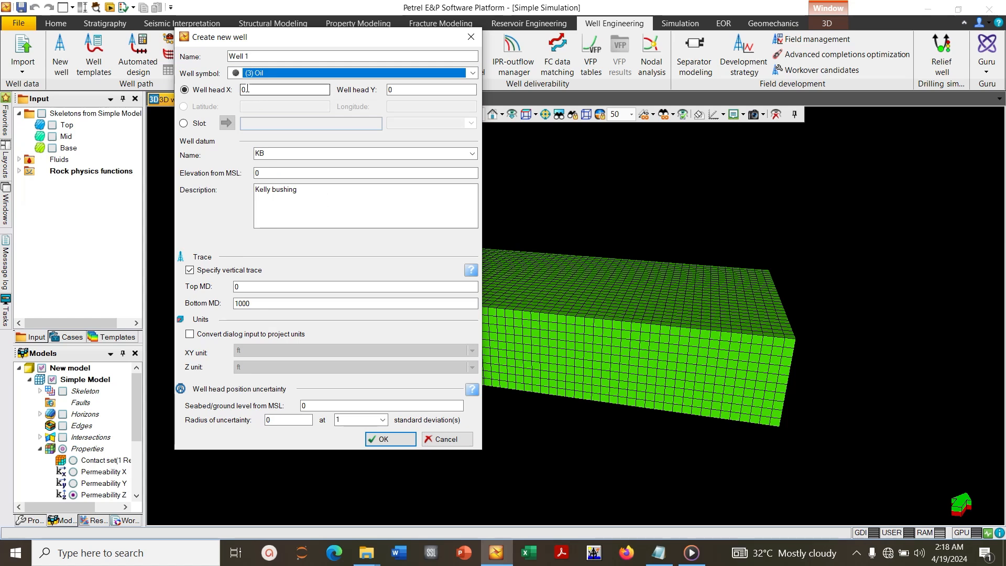
click(236, 89)
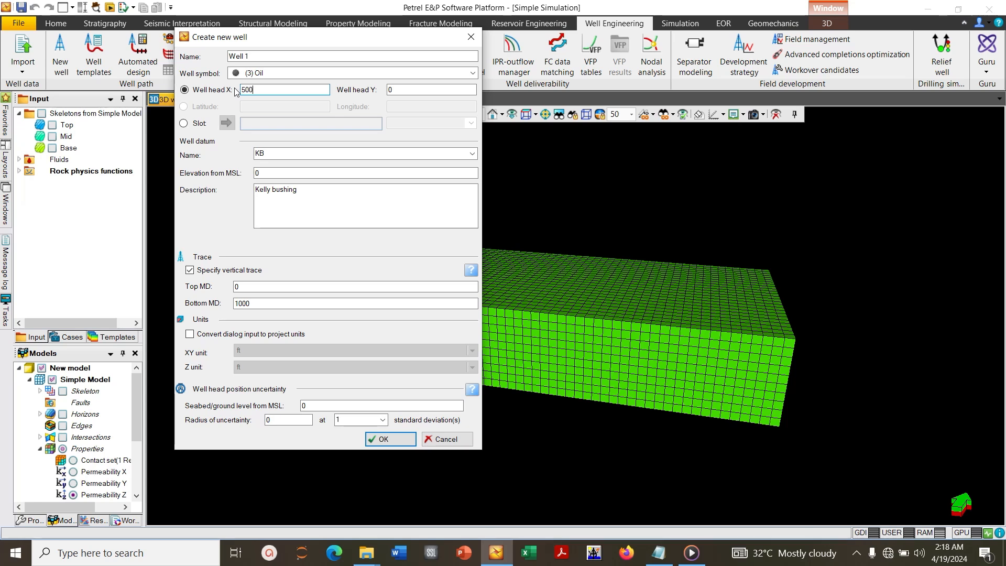
key(Tab)
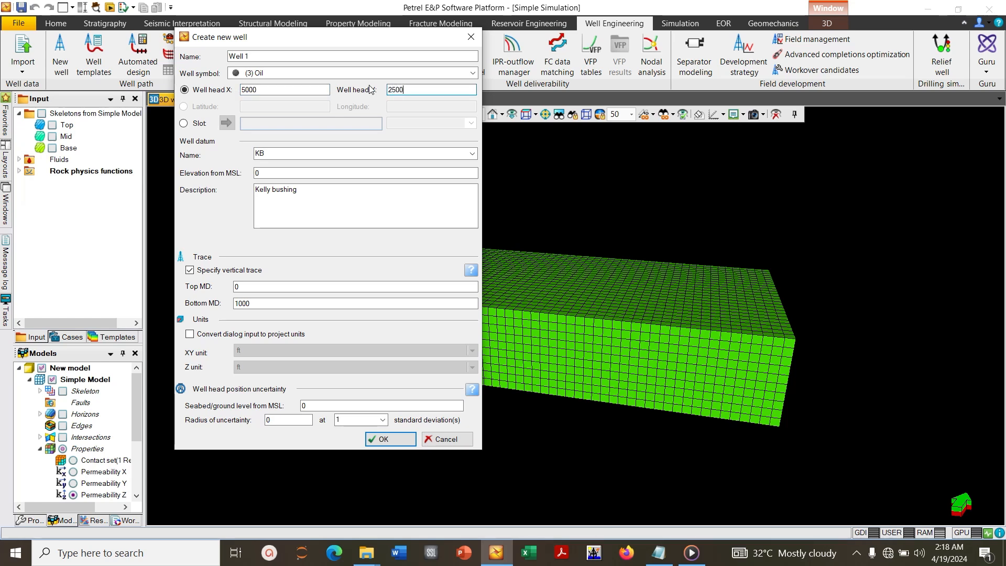
Set the well datum to GL and define the vertical trace from top MD 7980 to bottom MD 8040
click(472, 153)
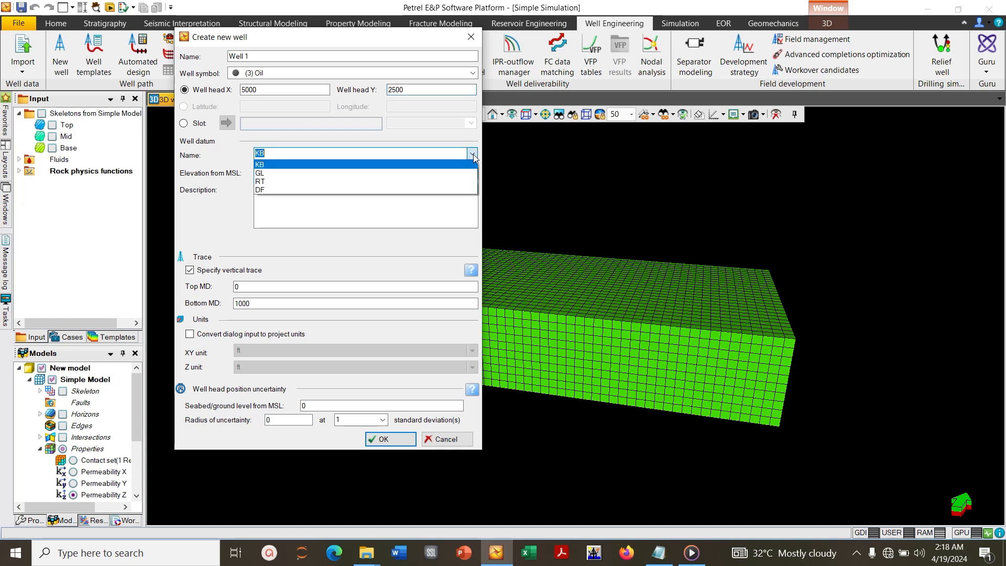
click(458, 174)
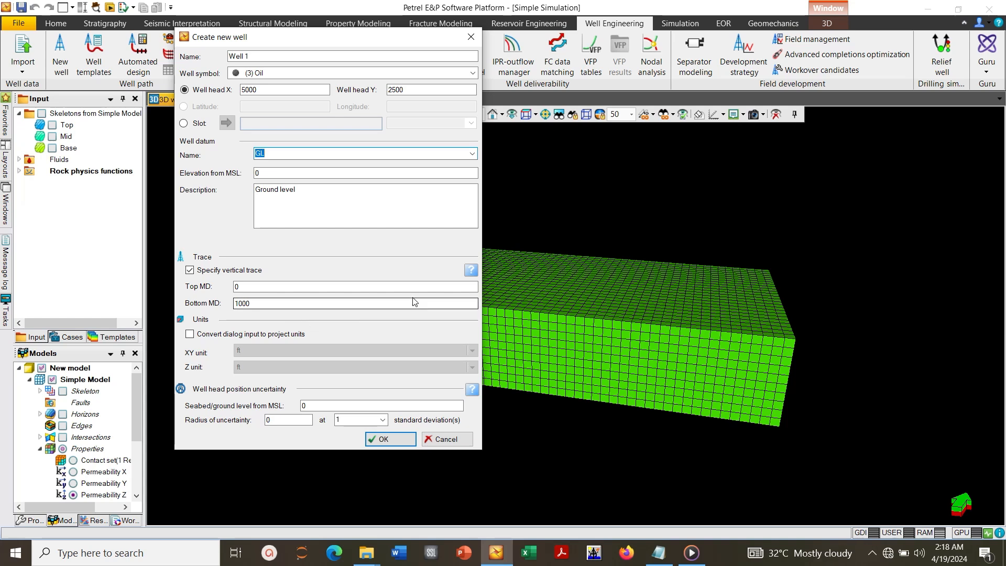
click(397, 287)
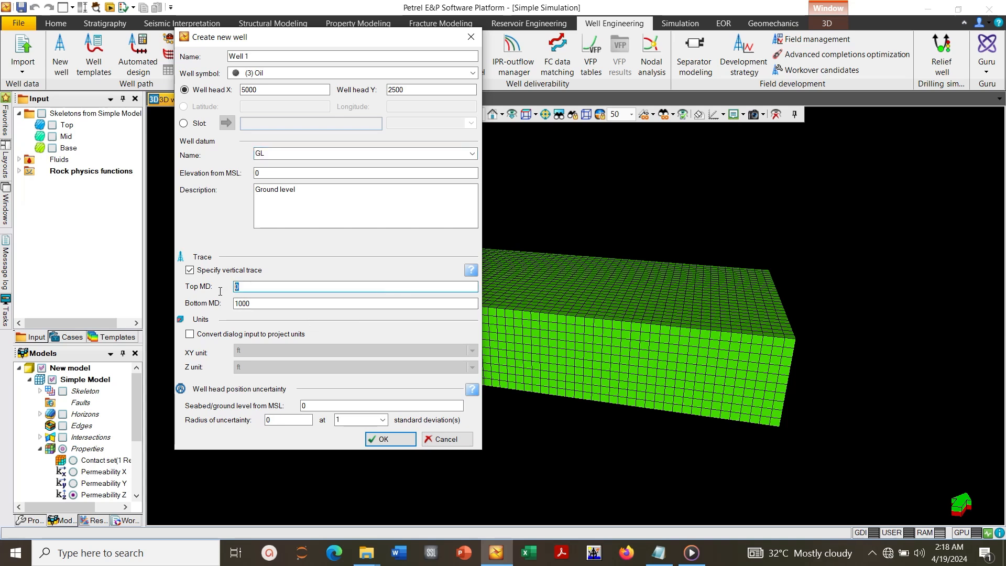
text(798)
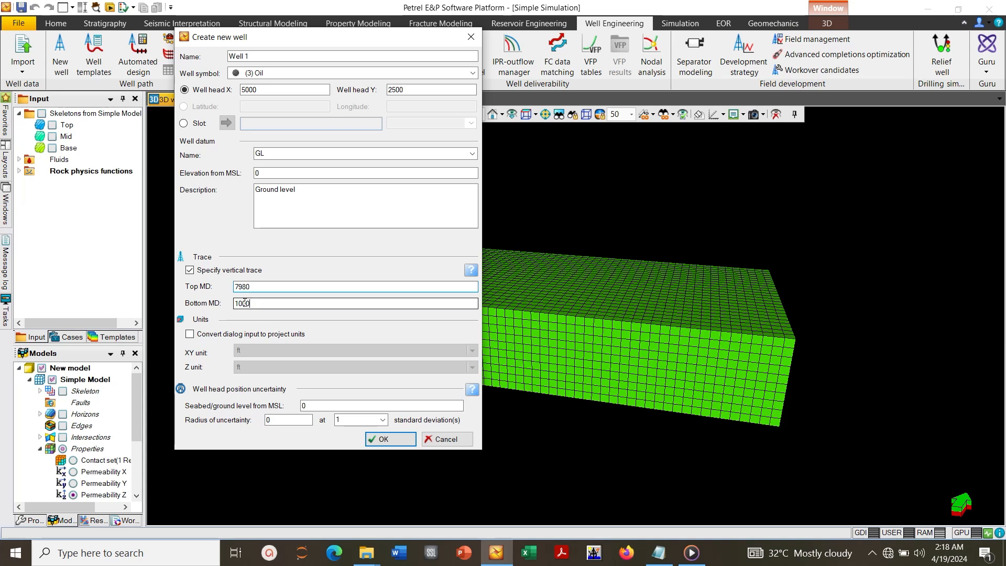
key(Tab)
text(80)
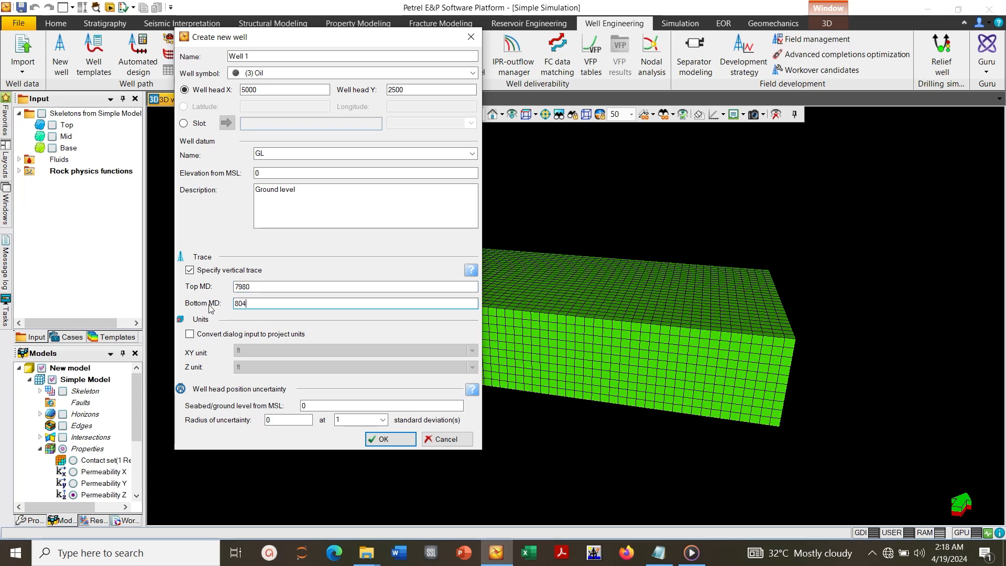
Create the well and display Well 1 in the 3D window
click(375, 440)
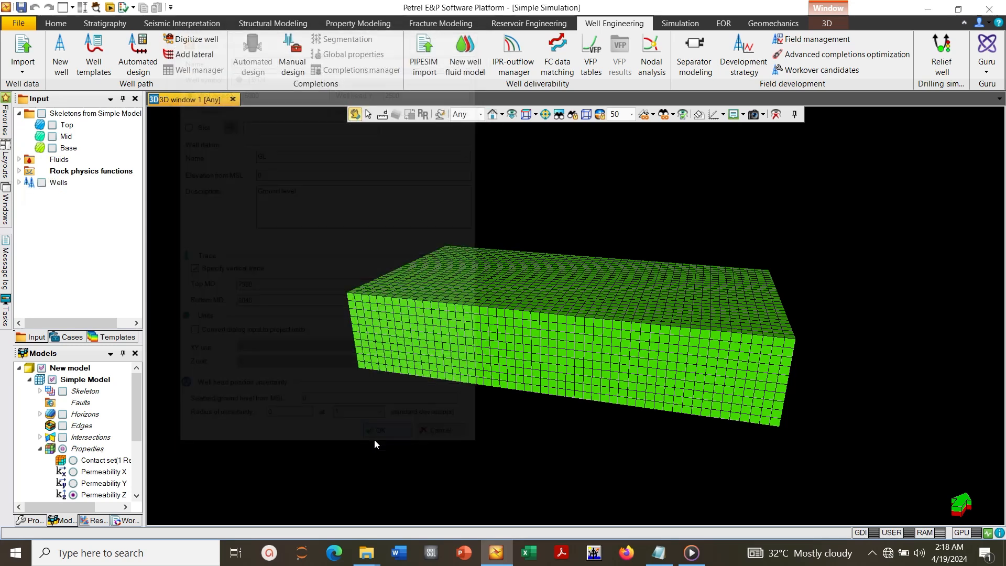
click(19, 183)
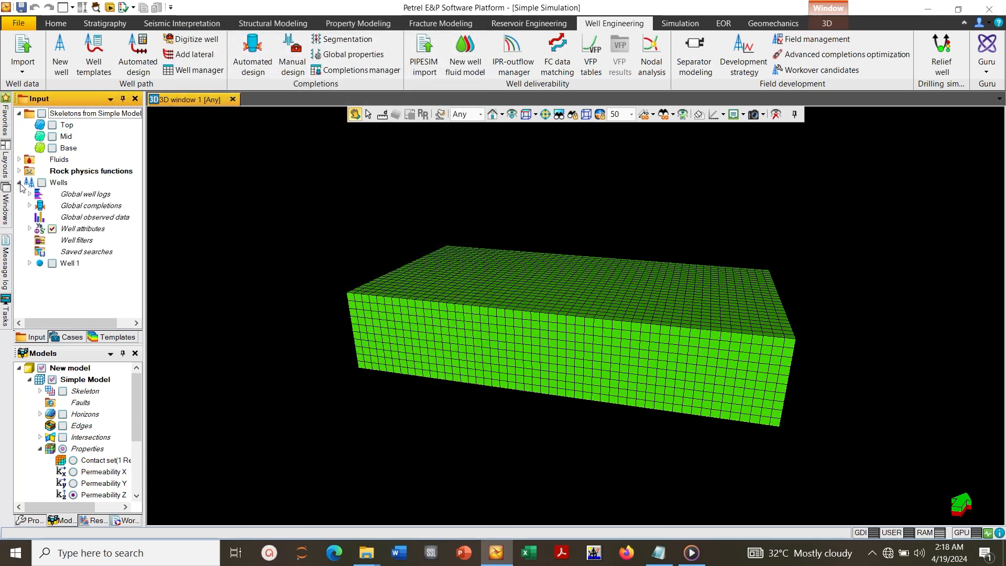
click(53, 265)
Start a new well named Well 2 with the Oil symbol and its well head at X 2500, Y 4000
click(59, 67)
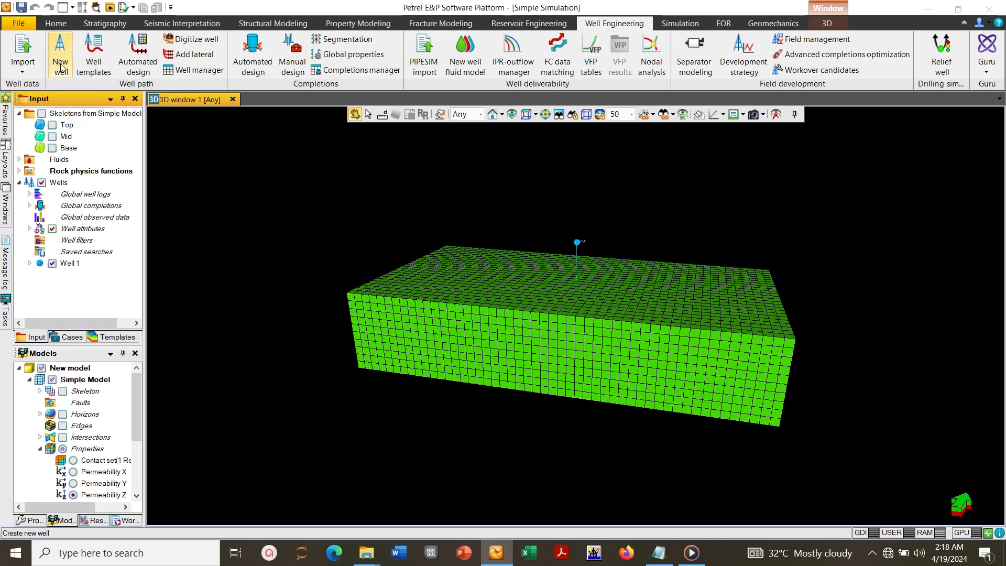
drag(104, 50, 216, 56)
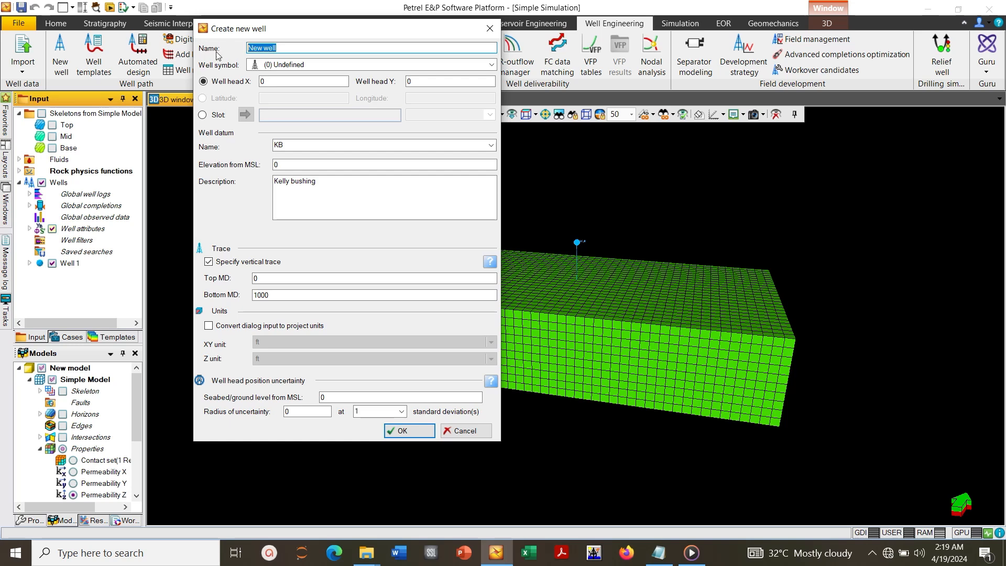
text(Well 2)
click(275, 64)
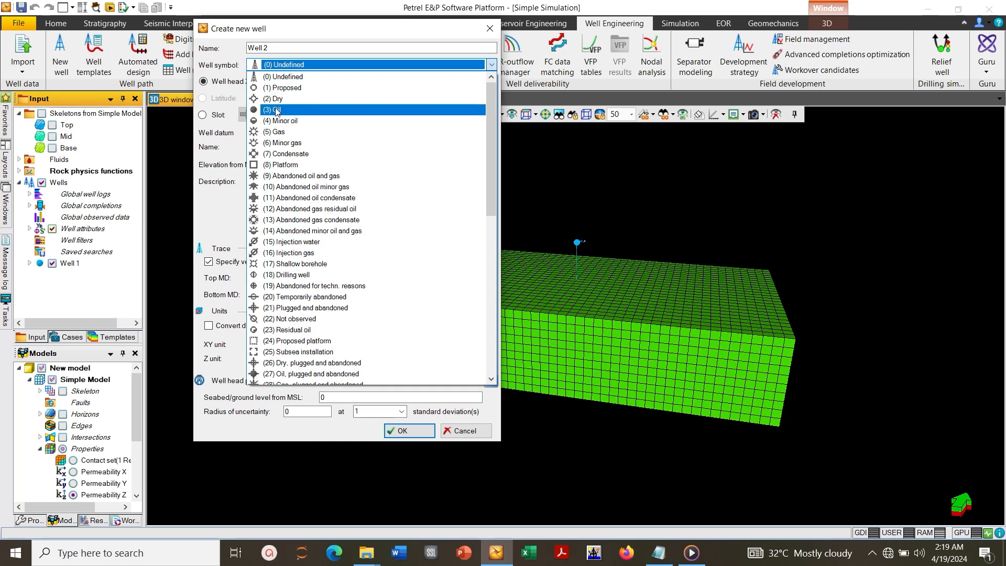
click(278, 109)
click(277, 83)
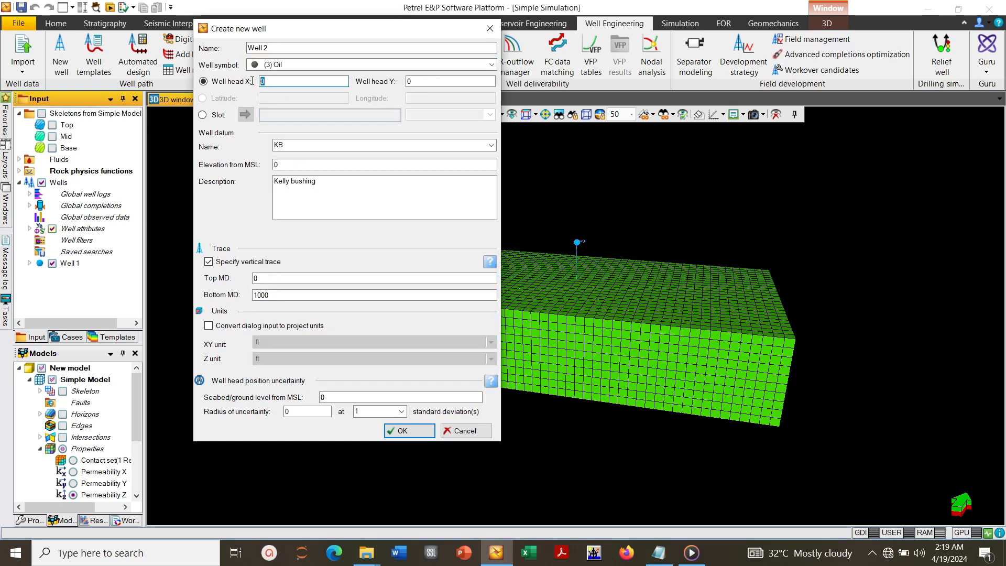
text(2500)
click(401, 83)
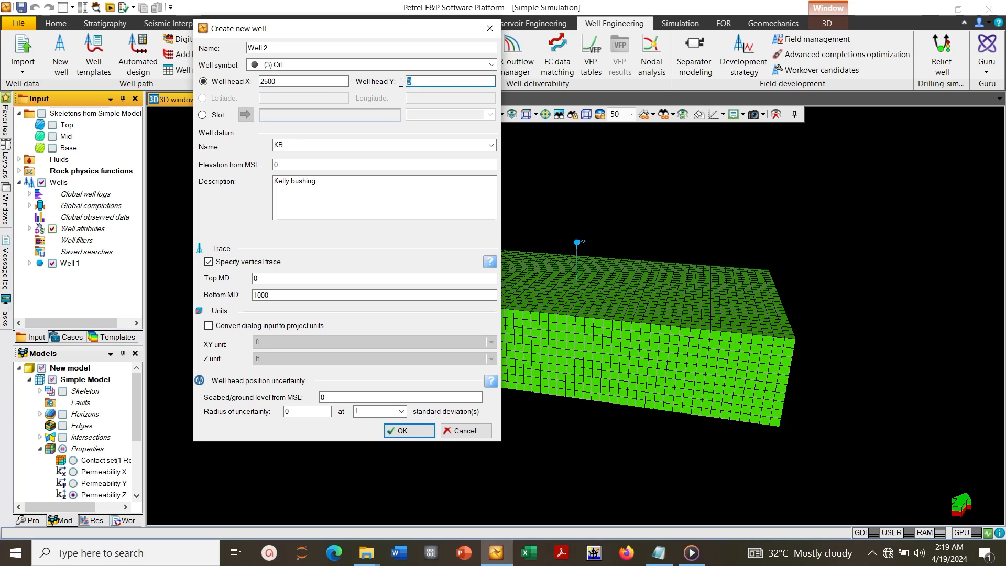
text(4000)
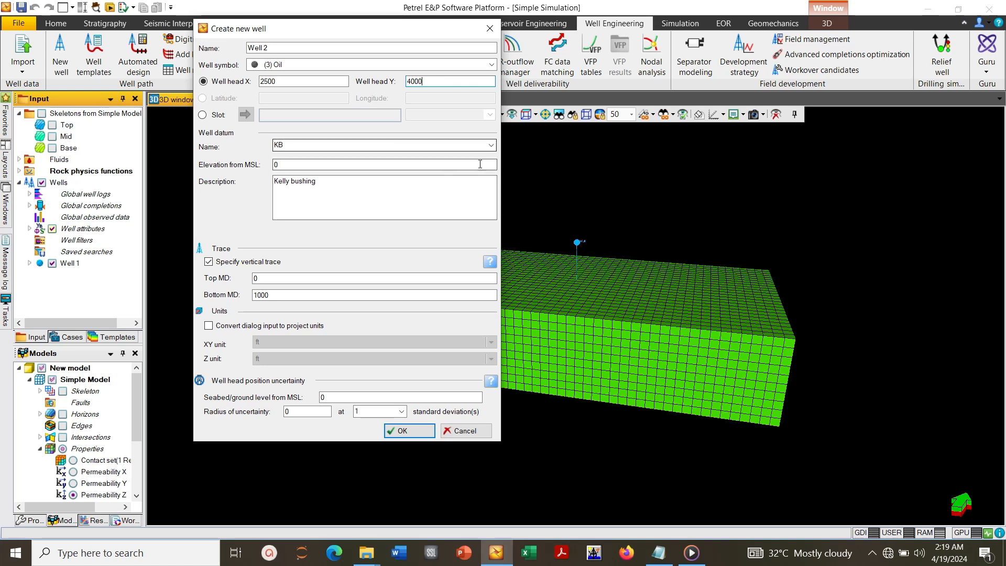
Give Well 2 the GL datum and a vertical trace from MD 7980 to 8040, and create and display it in the 3D window
click(491, 148)
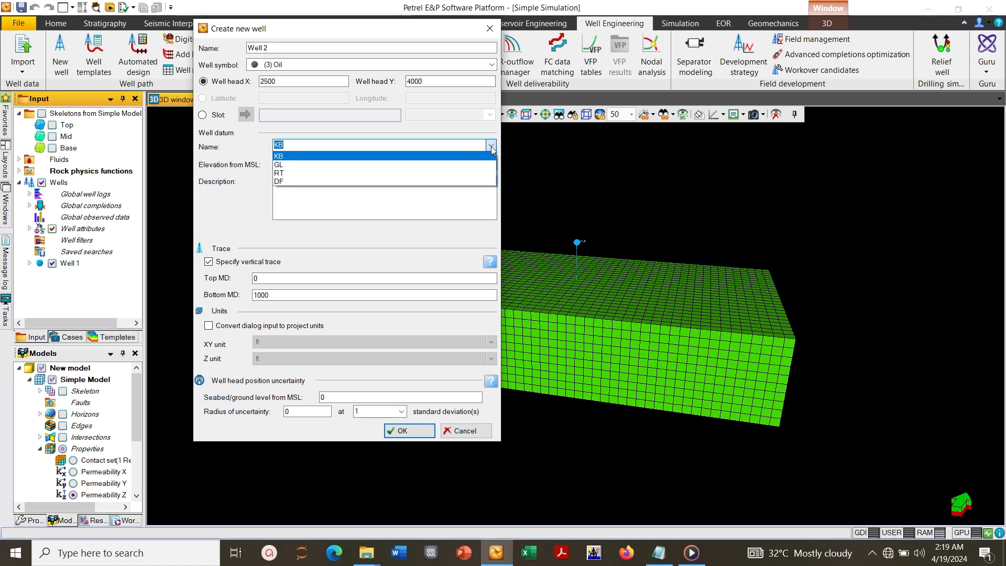
click(470, 166)
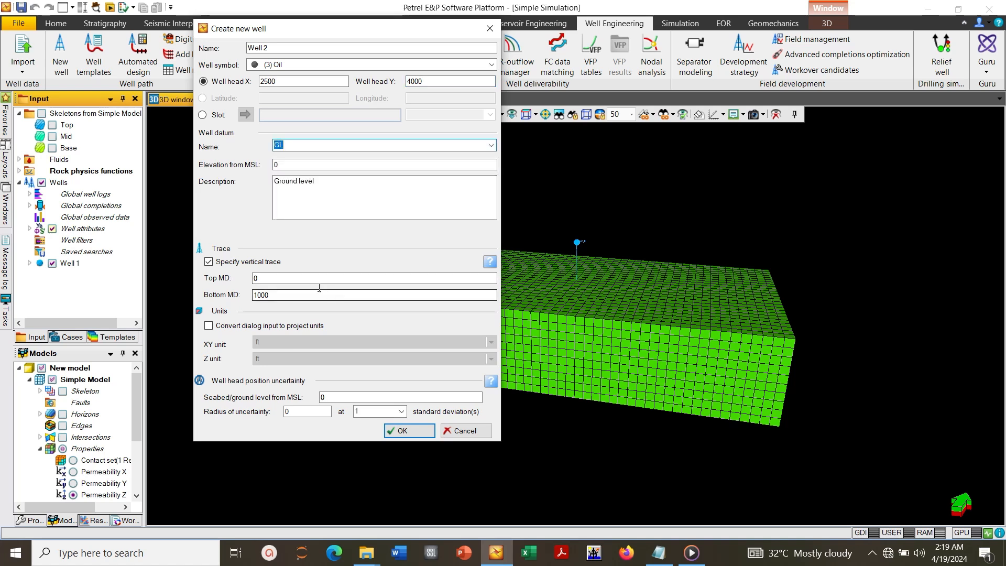
click(255, 278)
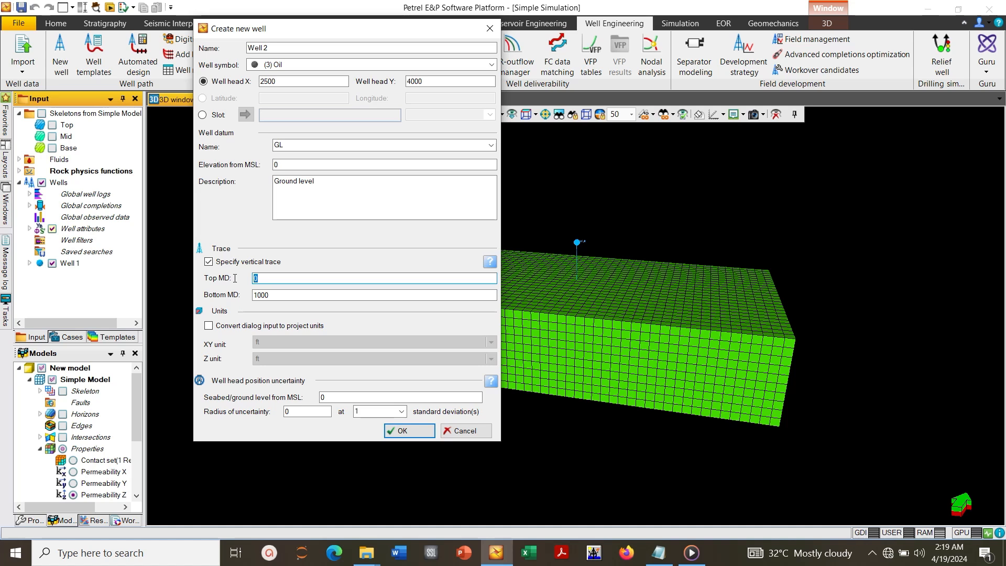
text(9)
key(BackSpace)
text(7980)
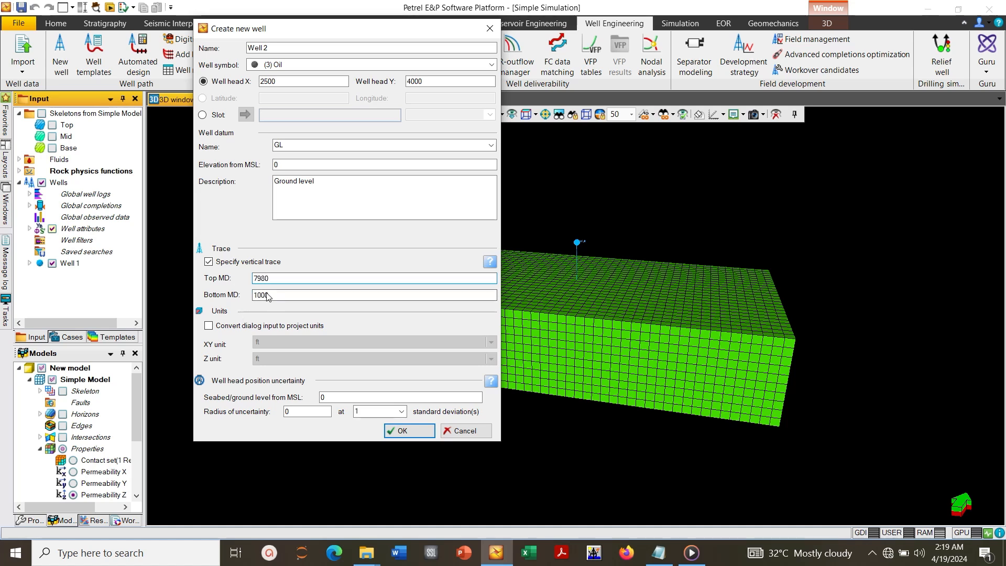
drag(265, 295, 242, 294)
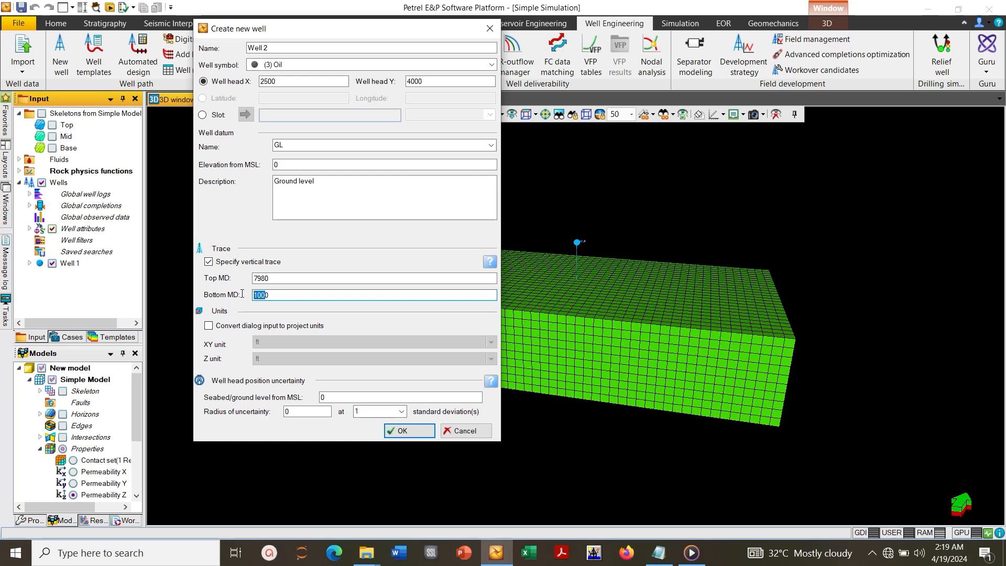
text(804)
click(402, 431)
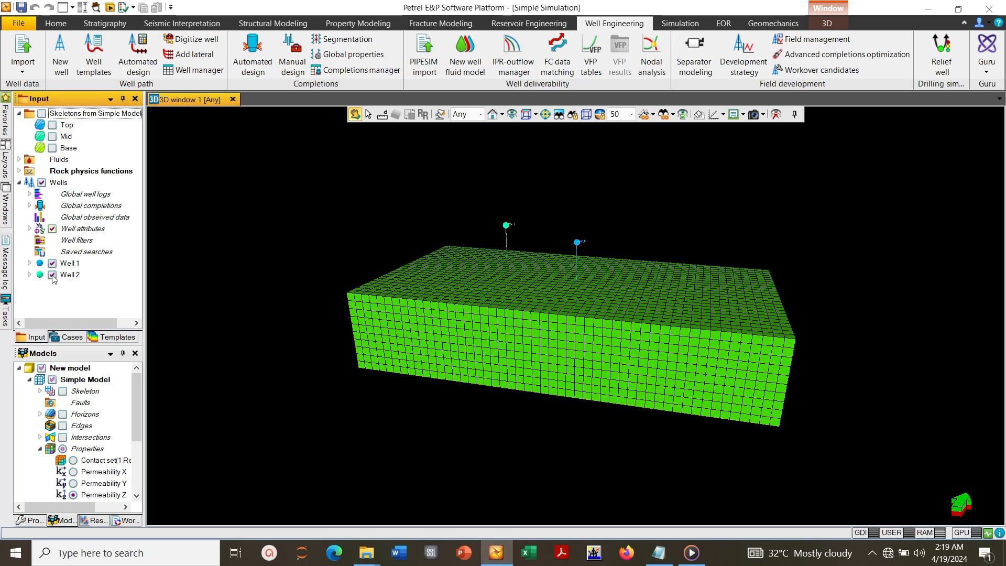
Open the automated well completion design and set its operation to Create simple completions
click(256, 67)
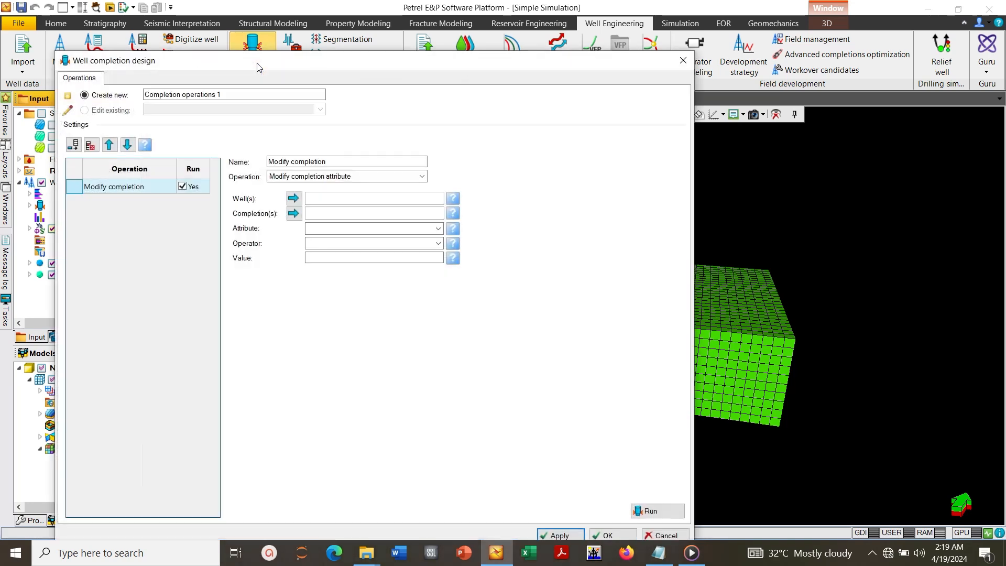
click(321, 176)
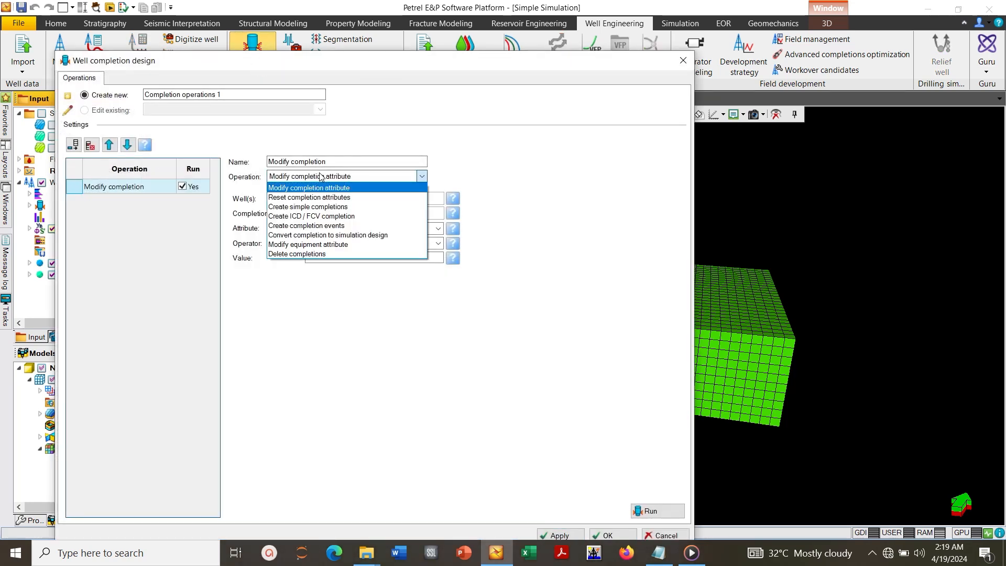
click(321, 207)
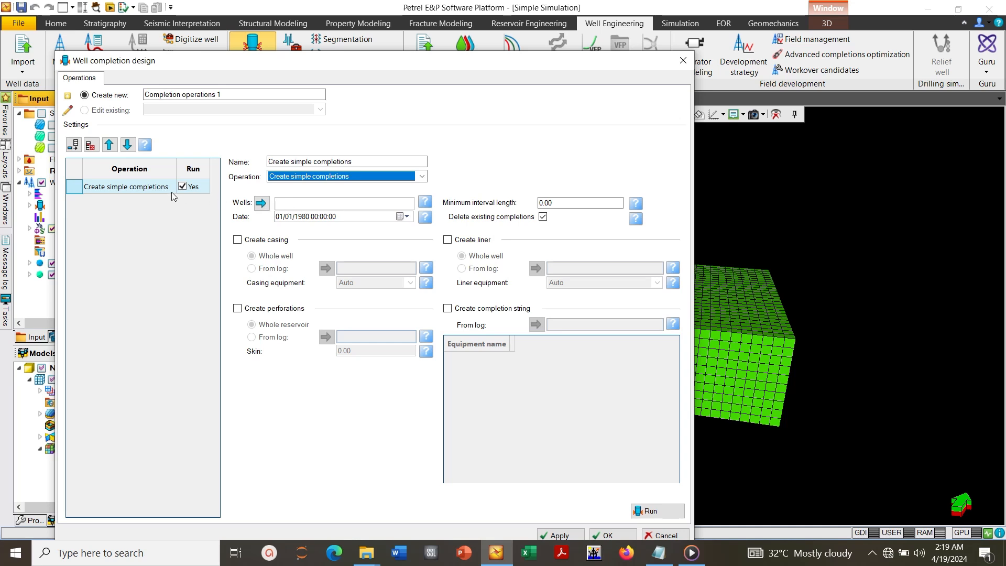
Assign Well 1 to the simple completions operation and set its date to today, 19/04/2024
drag(219, 61, 442, 36)
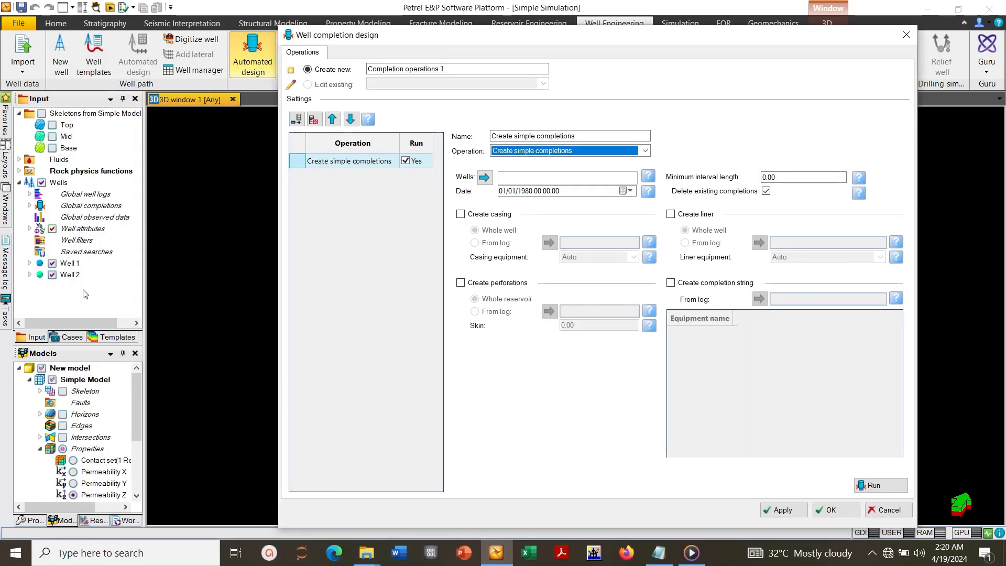
click(70, 263)
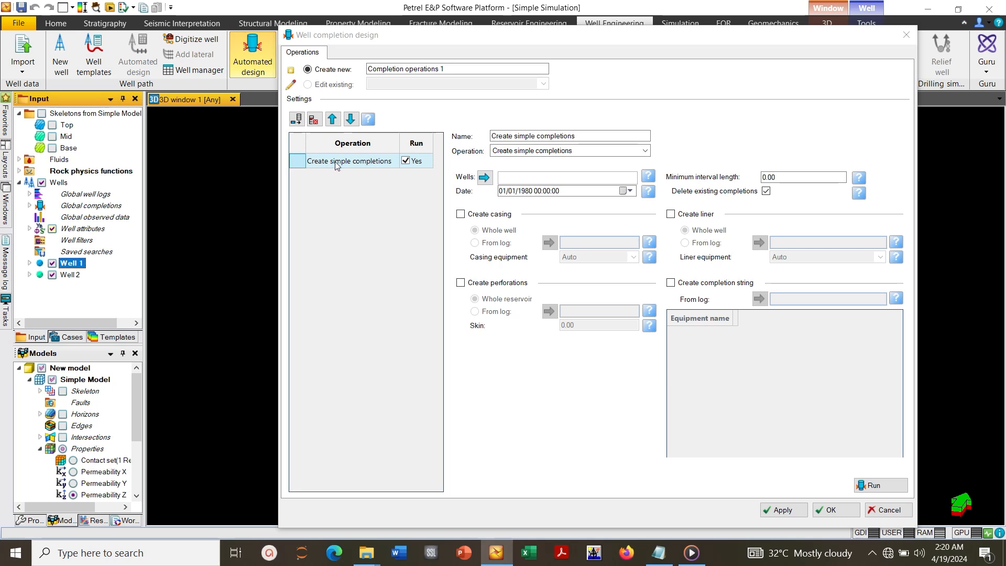
click(484, 179)
click(623, 191)
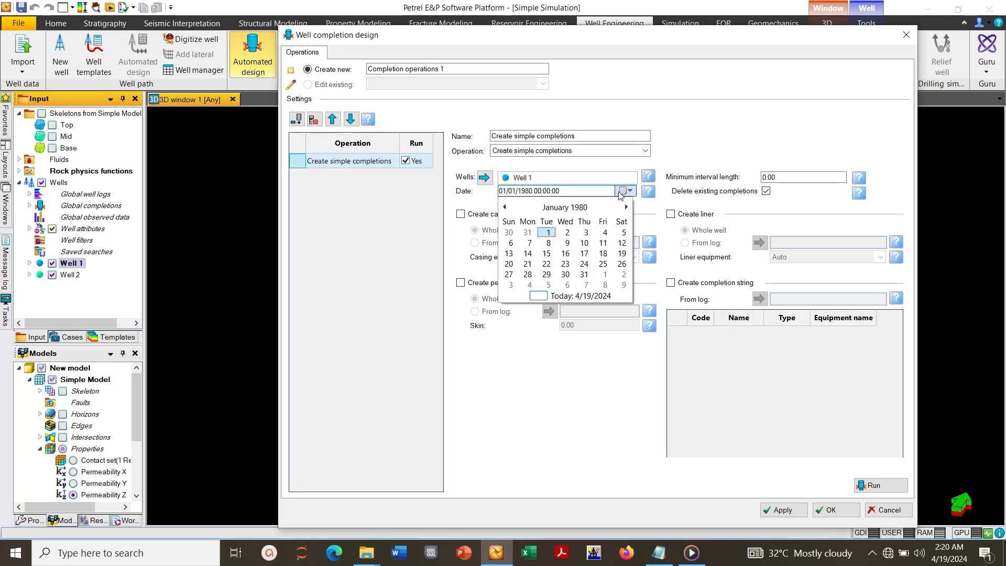
click(536, 296)
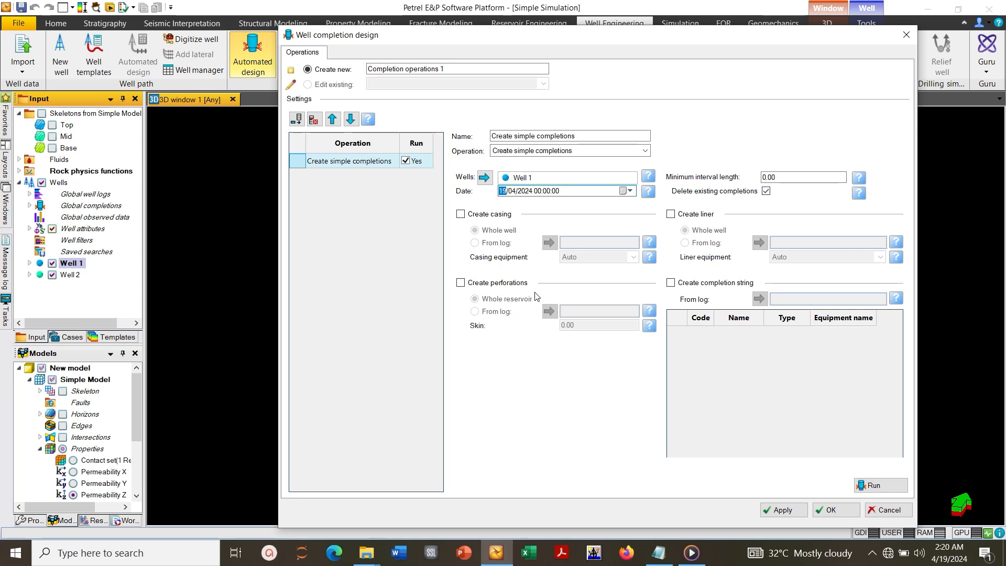
Enable casing and liner for the whole well and perforations for the whole reservoir, and run the completion operation on Well 1
click(461, 214)
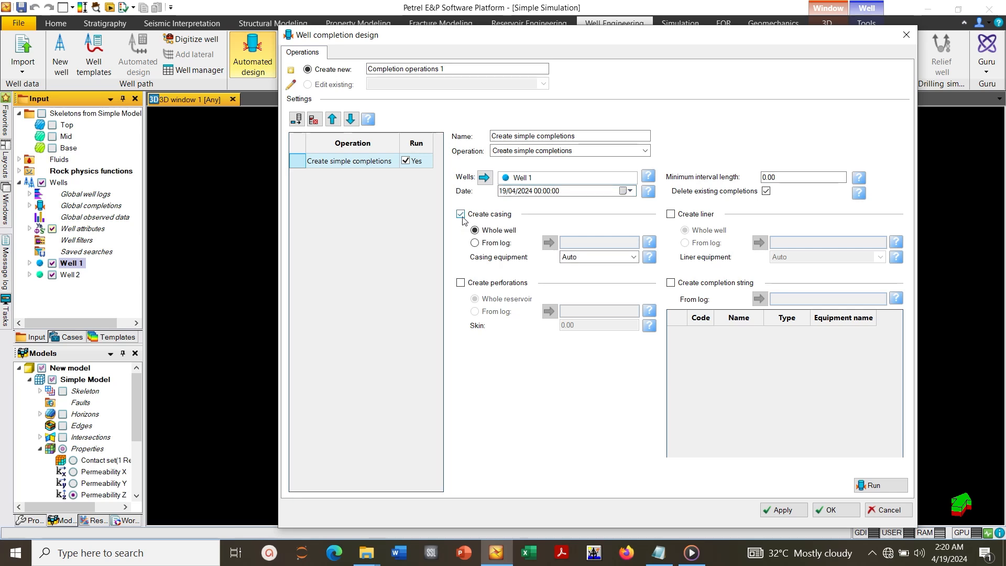
click(460, 283)
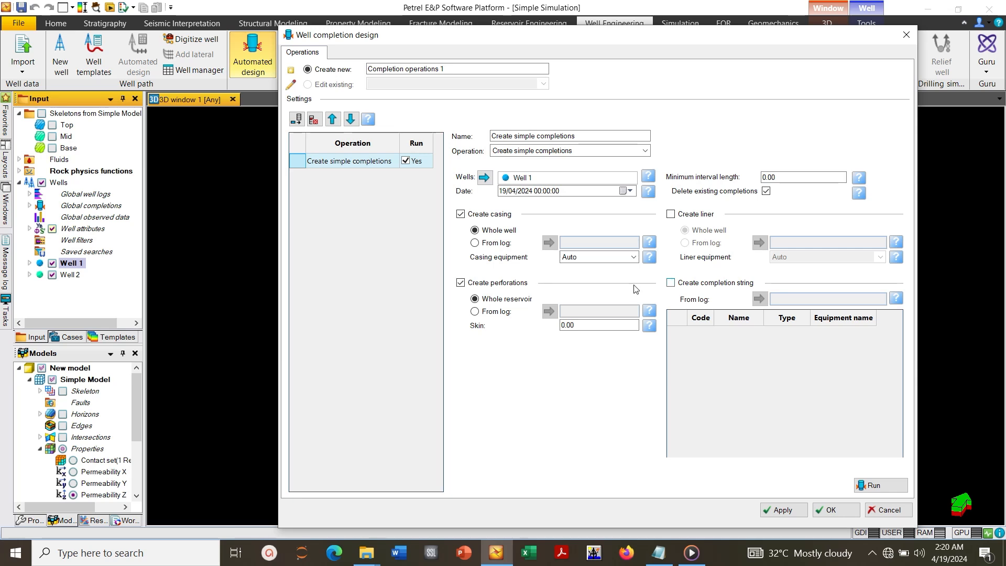
click(670, 214)
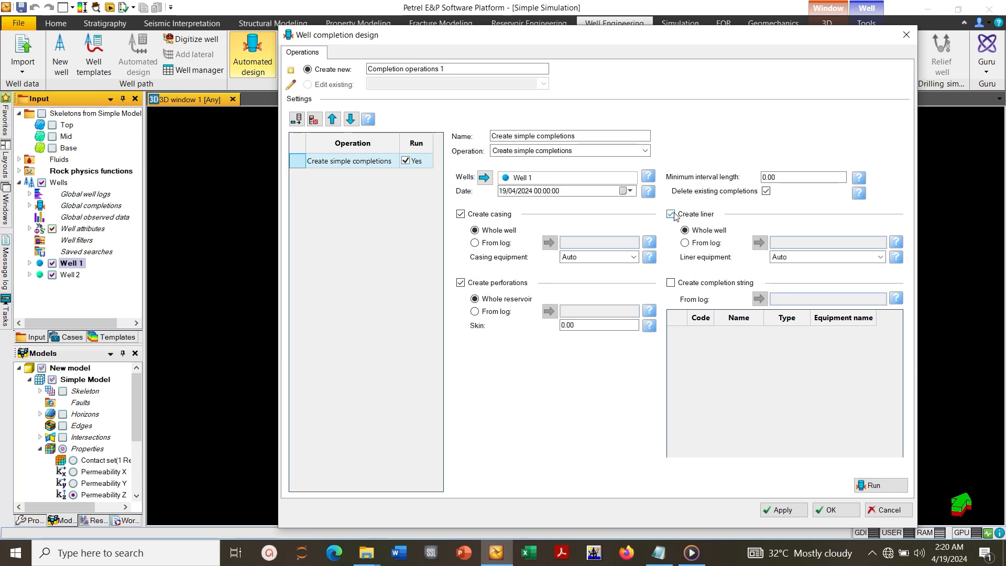
click(880, 489)
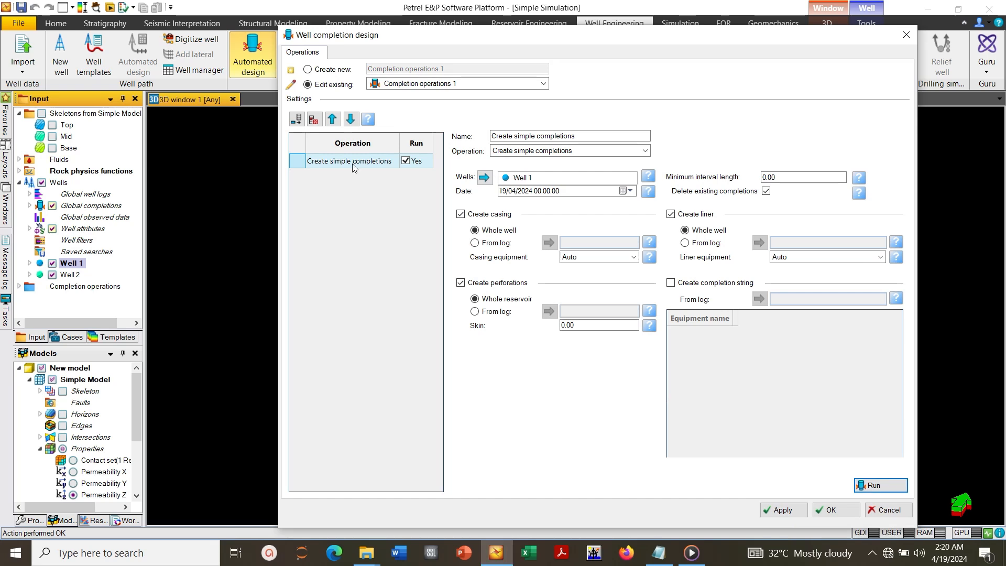
Create a new completion operation for Well 2 with the same casing, liner and perforation settings, run it and close the completion design
click(307, 69)
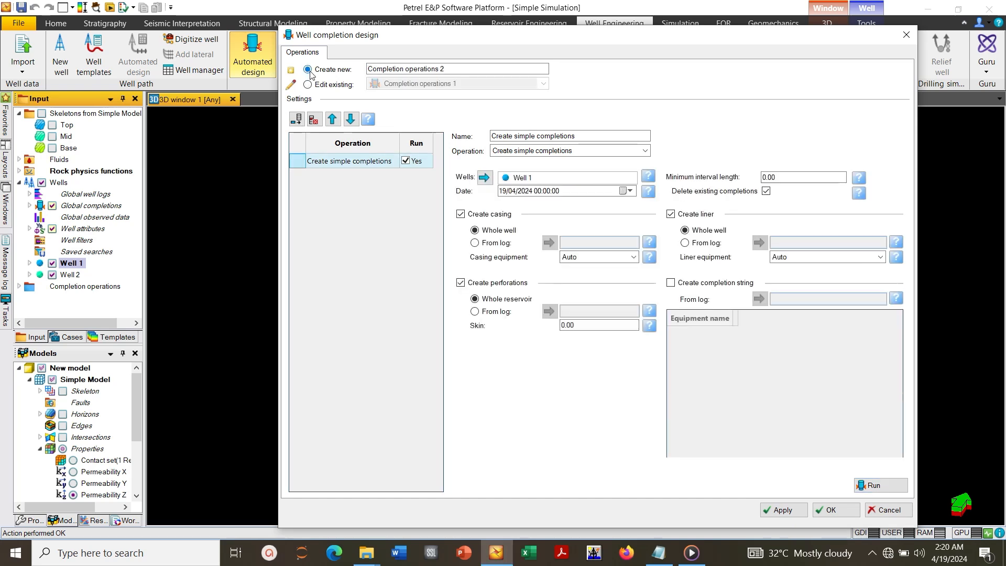
click(72, 275)
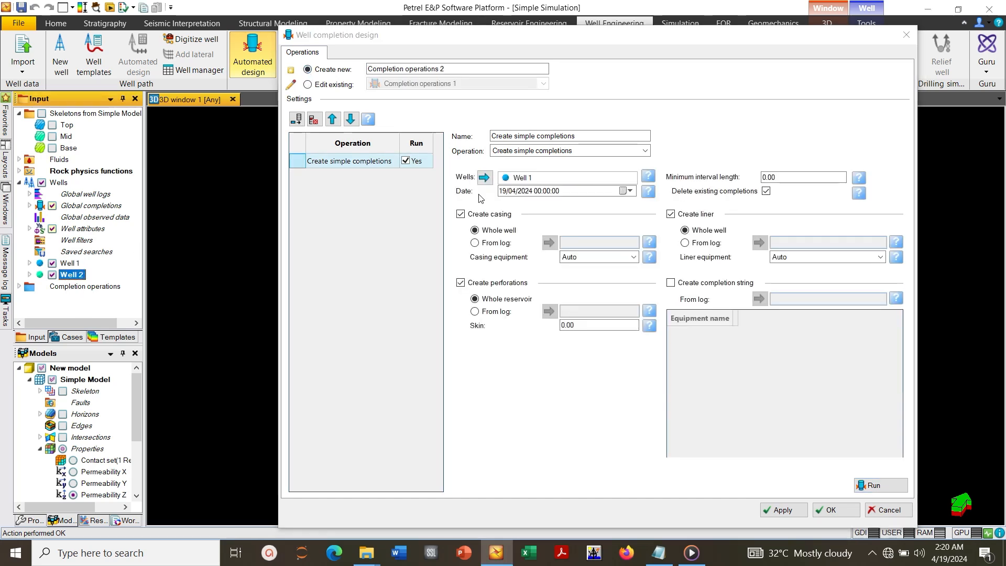
click(485, 178)
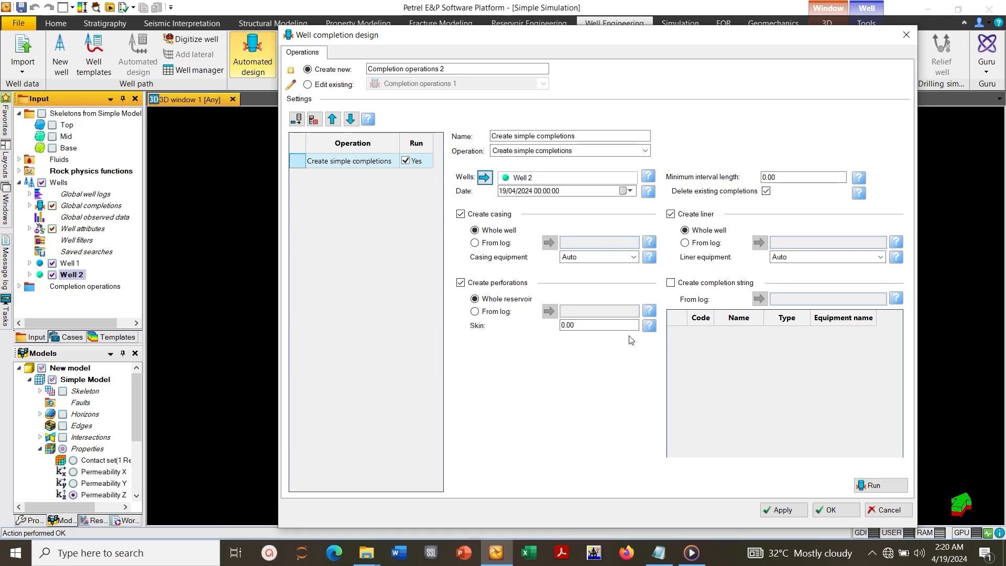
mouse_move(799, 553)
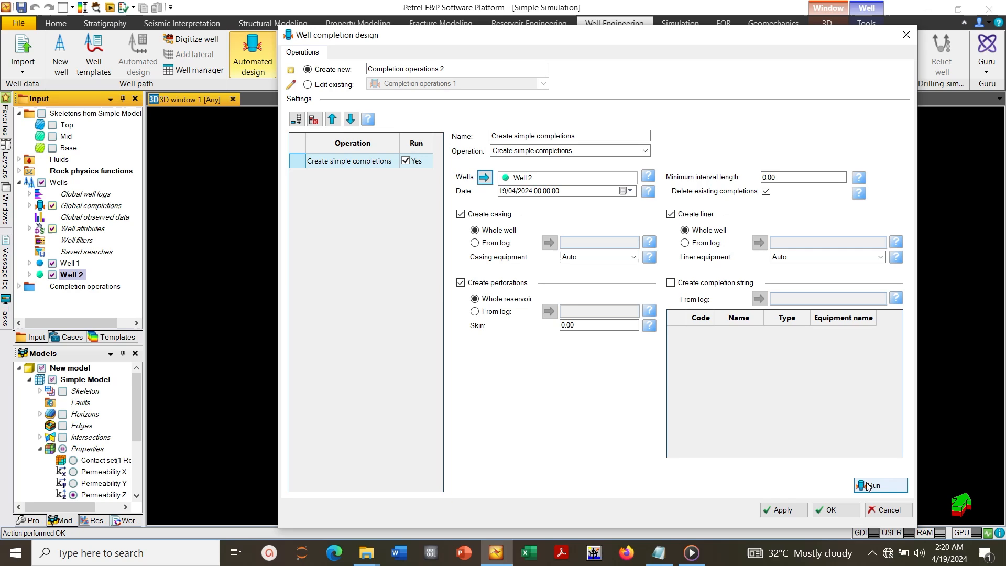
click(868, 485)
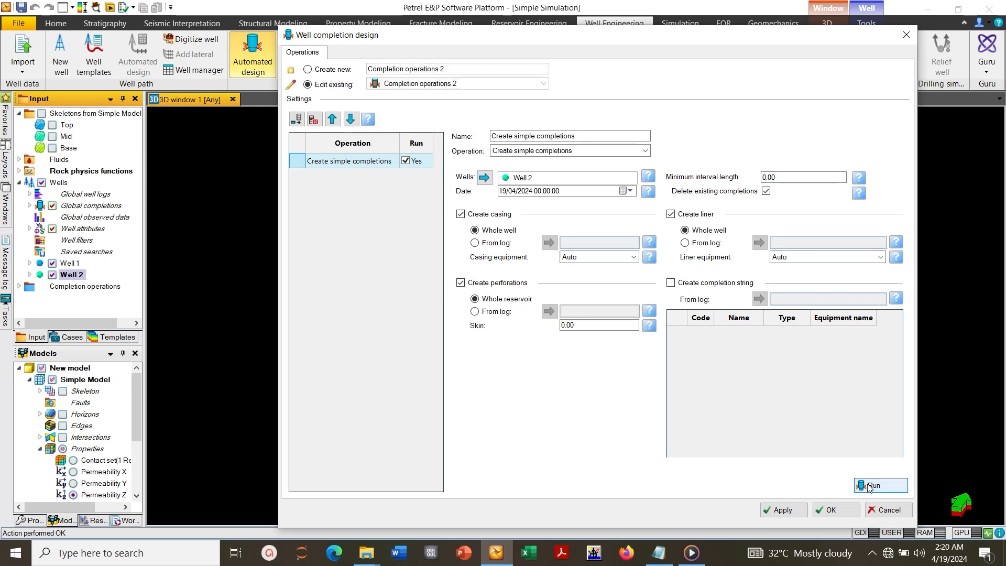
click(831, 510)
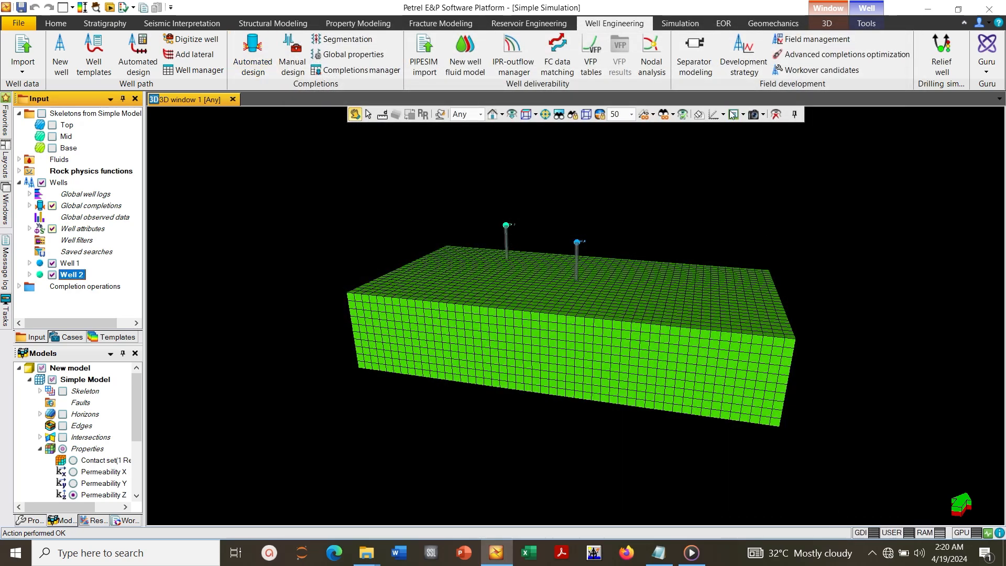
Open a new prediction development strategy and restrict its simulators to E100 only
click(735, 78)
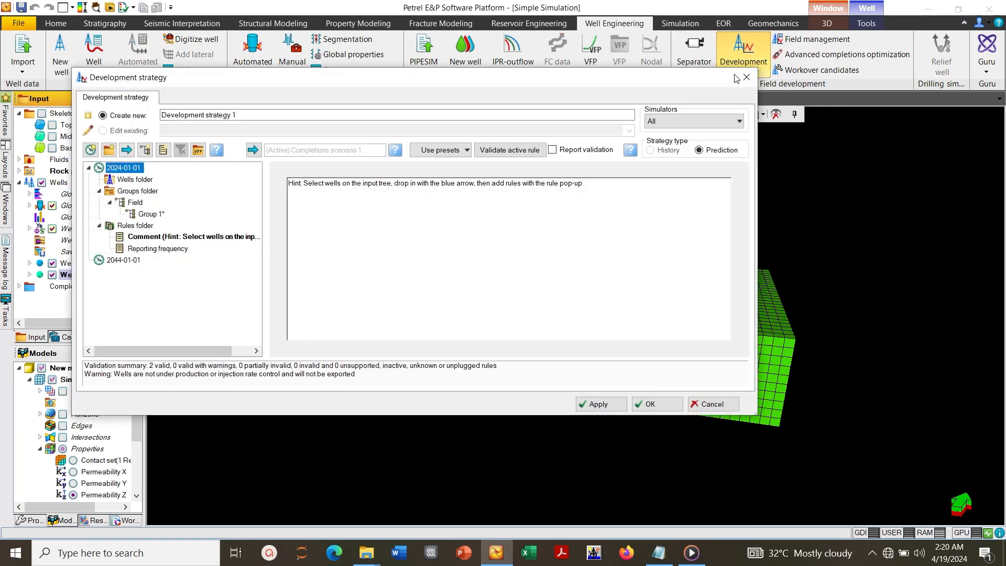
drag(763, 105, 766, 105)
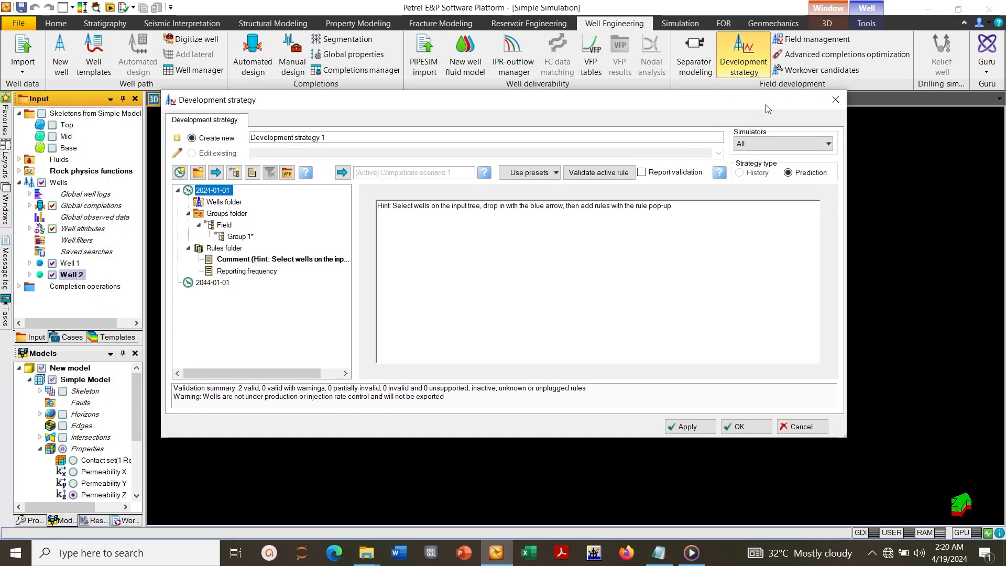
click(791, 147)
click(797, 166)
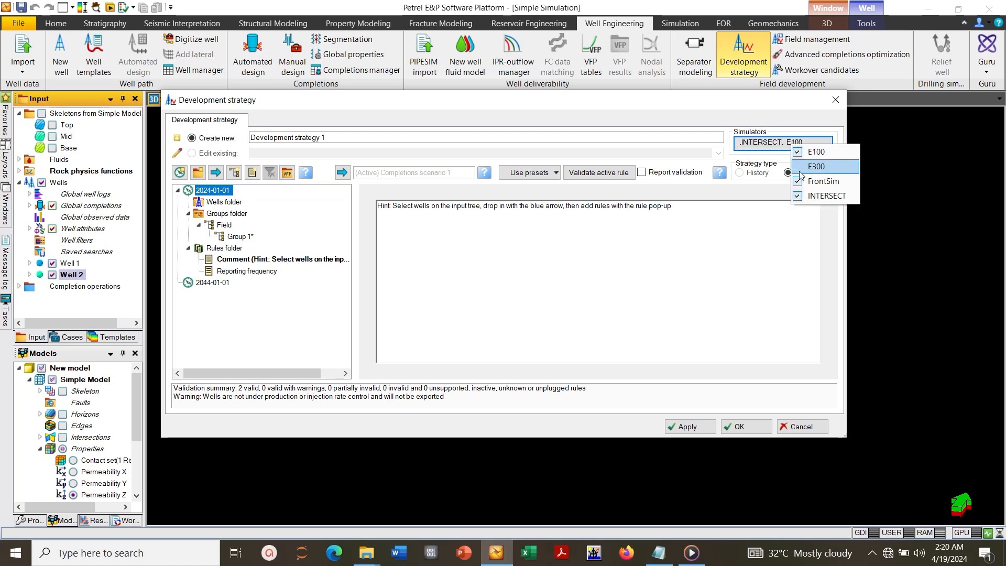
click(796, 180)
click(797, 196)
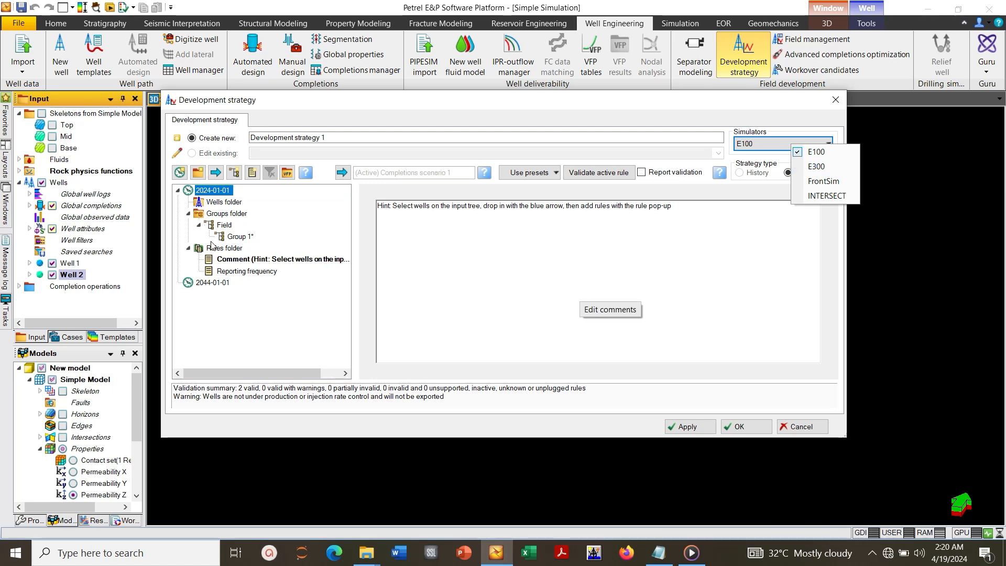
Add the Wells folder to the development strategy and insert two Well rate production control rules
click(58, 183)
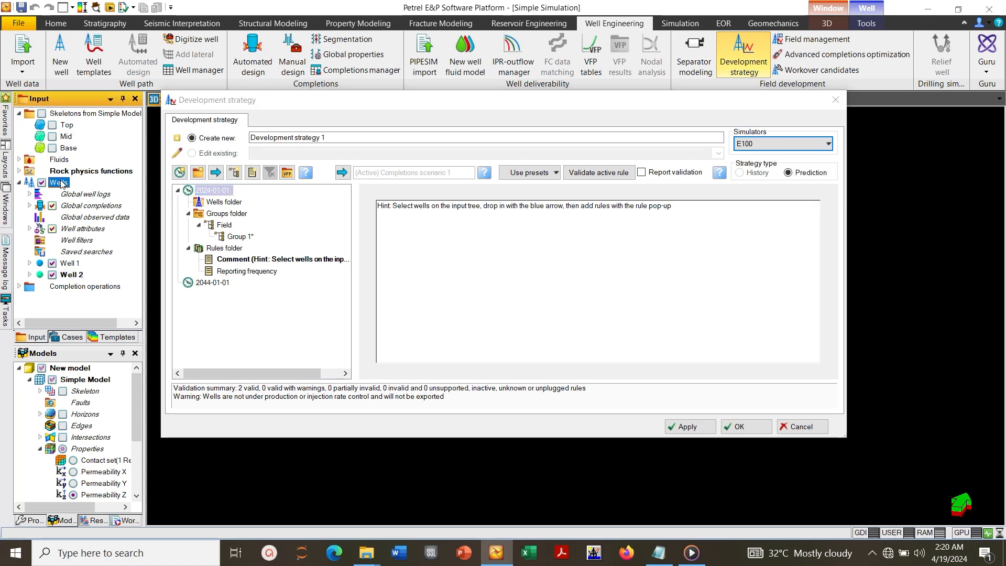
click(215, 173)
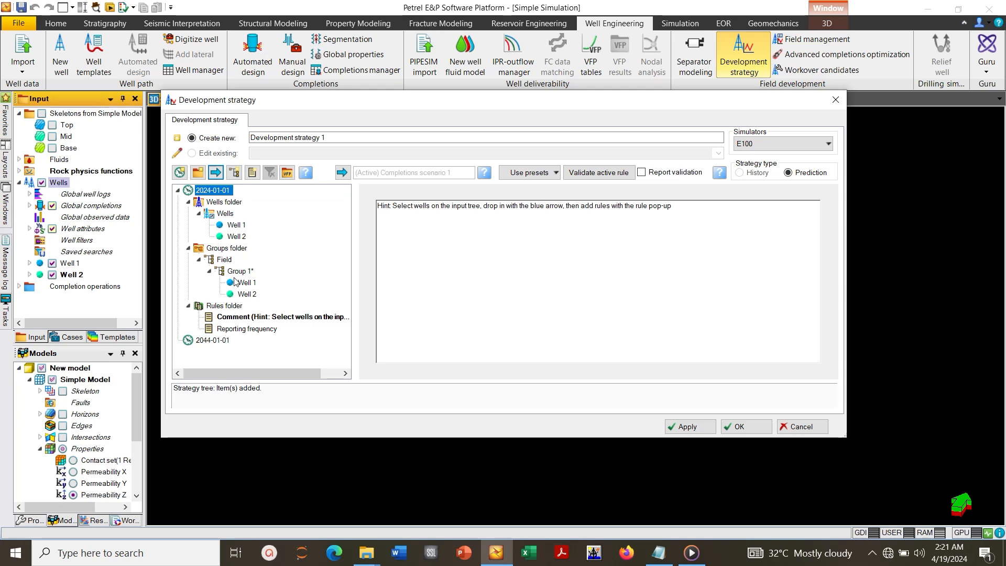
click(252, 172)
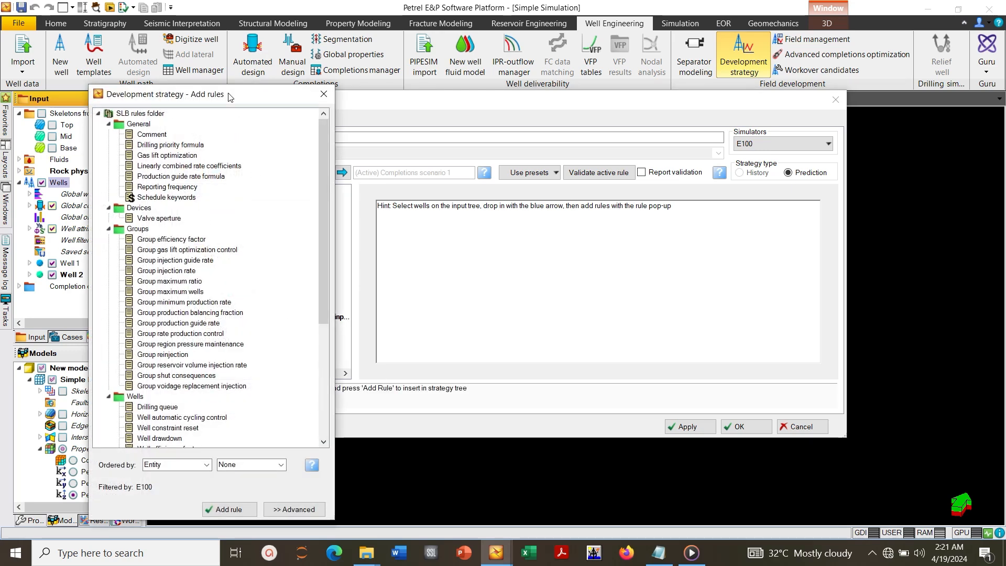
drag(322, 211, 318, 309)
drag(408, 105, 575, 97)
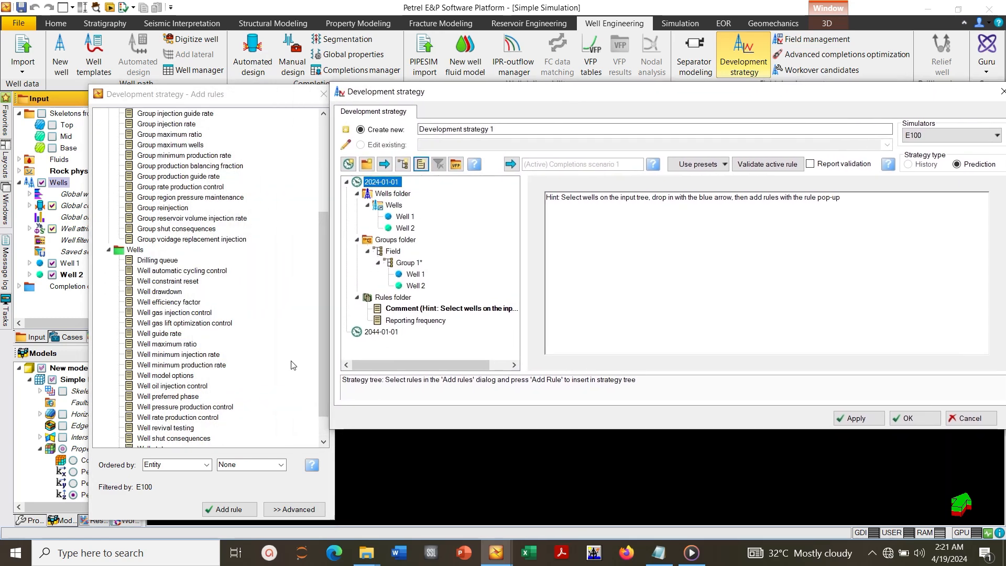
click(193, 419)
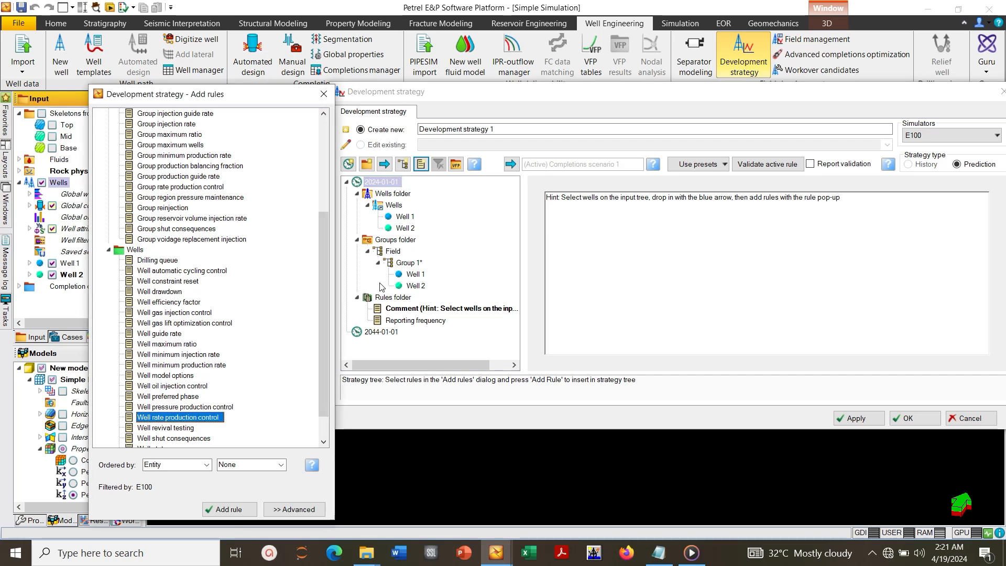
double_click(205, 422)
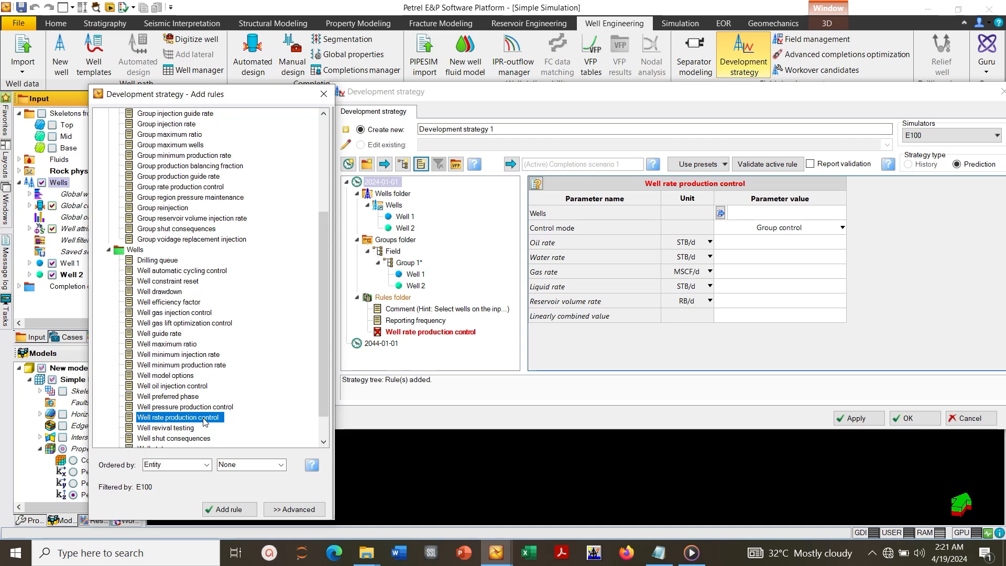
double_click(204, 423)
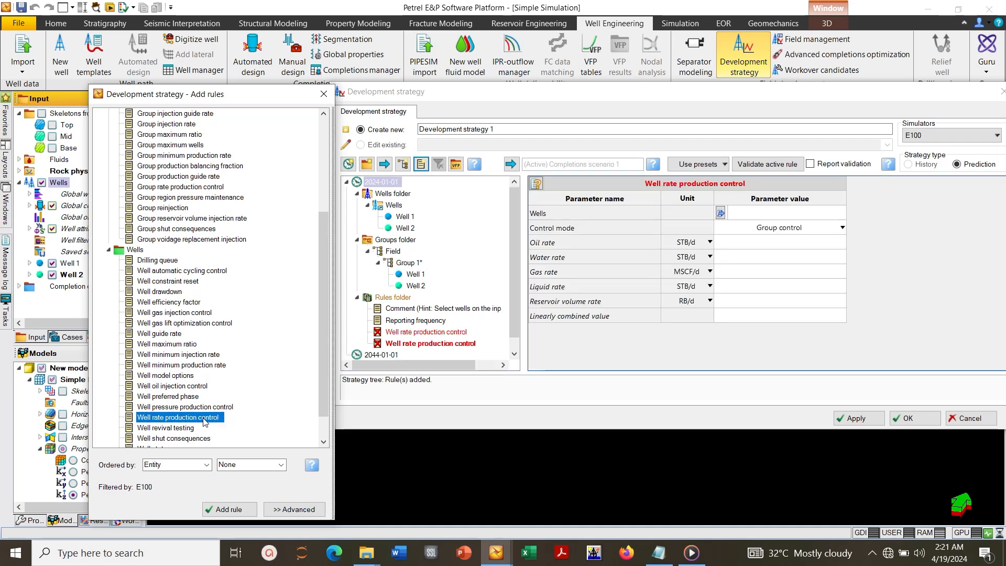
Assign Well 1 to the first rate production control rule, with Oil rate control mode and an oil rate of 2000 STB/d
click(404, 338)
click(414, 276)
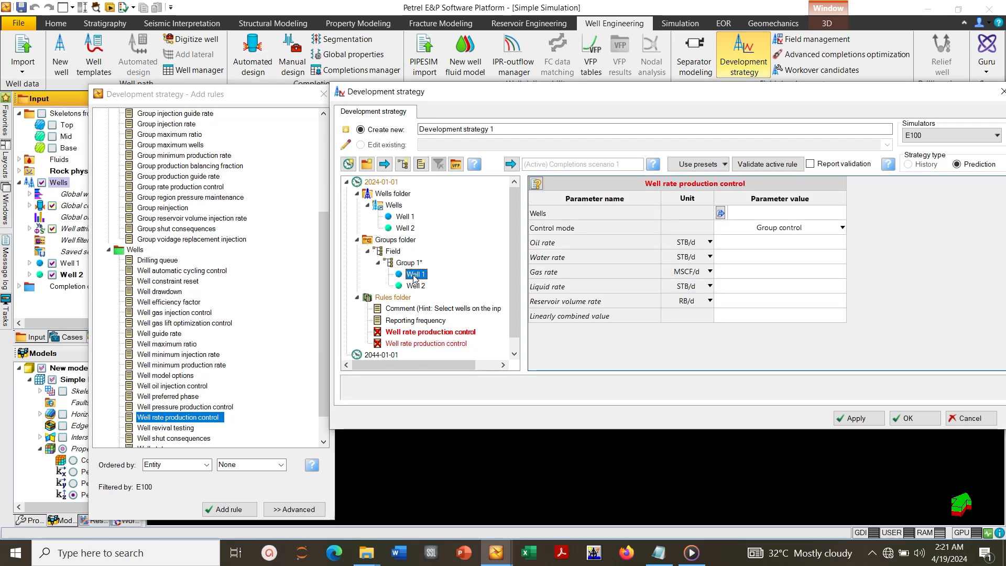
click(720, 213)
click(842, 228)
click(841, 228)
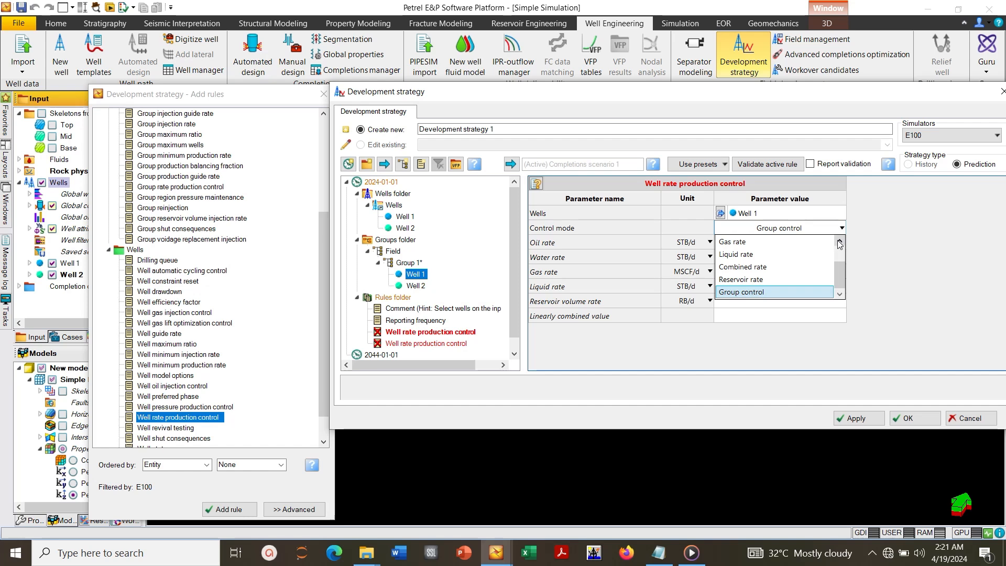
click(840, 242)
click(761, 243)
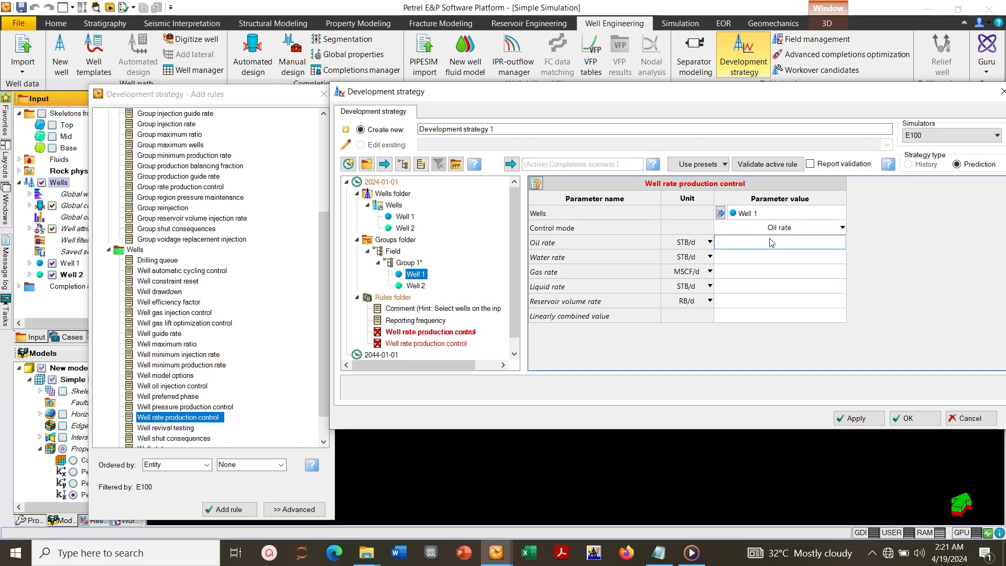
text(2000)
Assign Well 2 to the second rate production control rule, with Oil rate control mode and an oil rate of 2000 STB/d
click(432, 344)
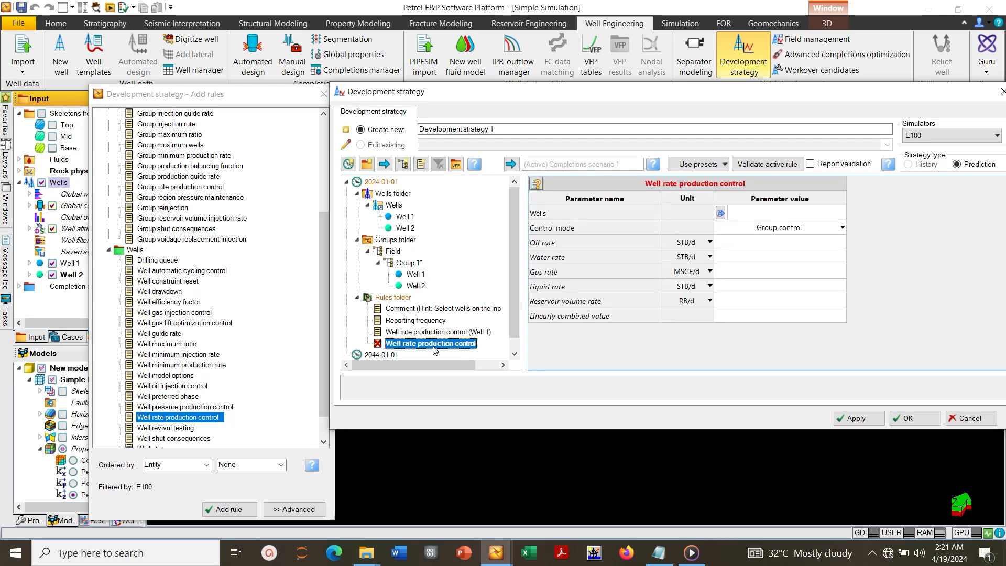
click(415, 285)
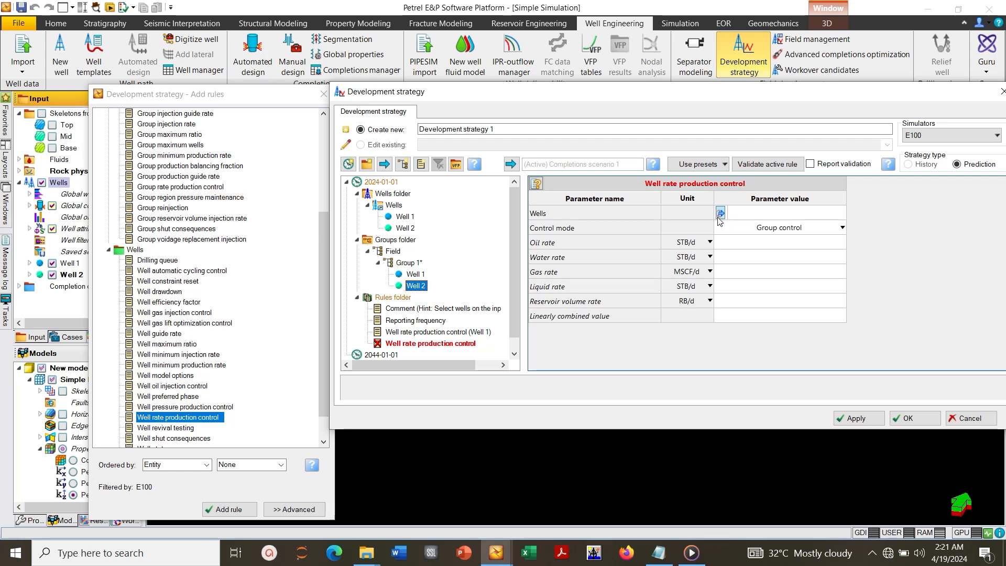
click(720, 214)
click(842, 227)
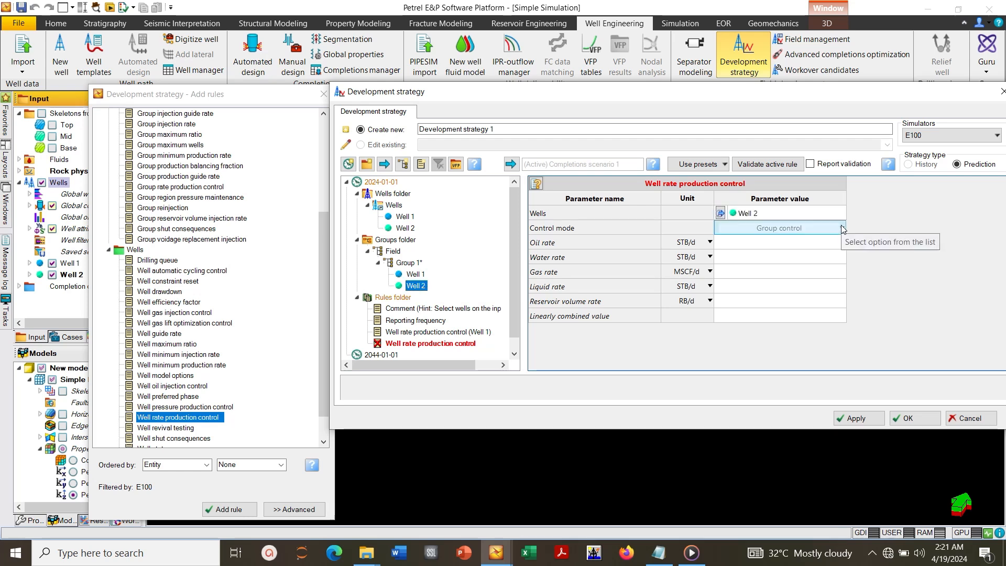
click(841, 227)
click(840, 242)
click(840, 242)
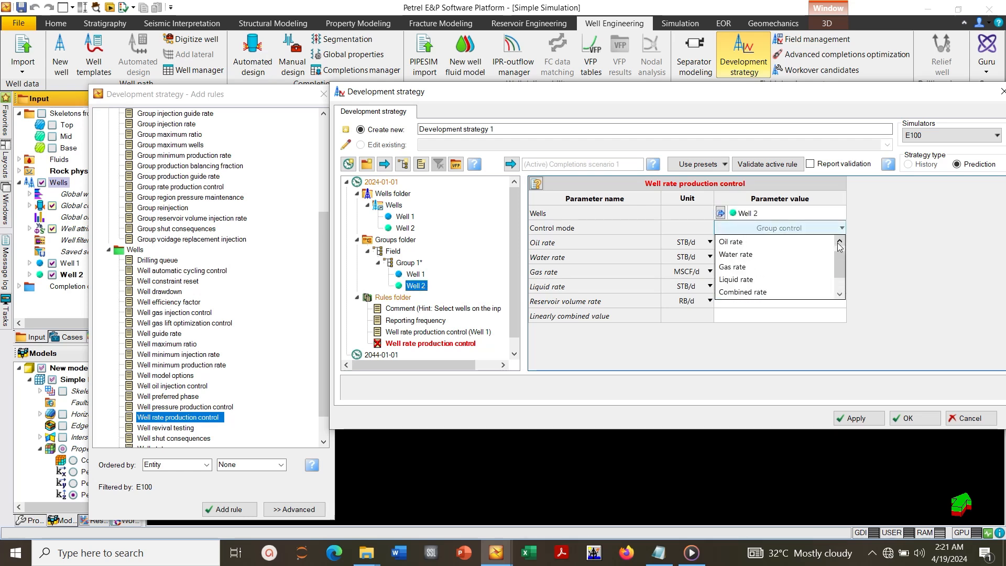
click(747, 242)
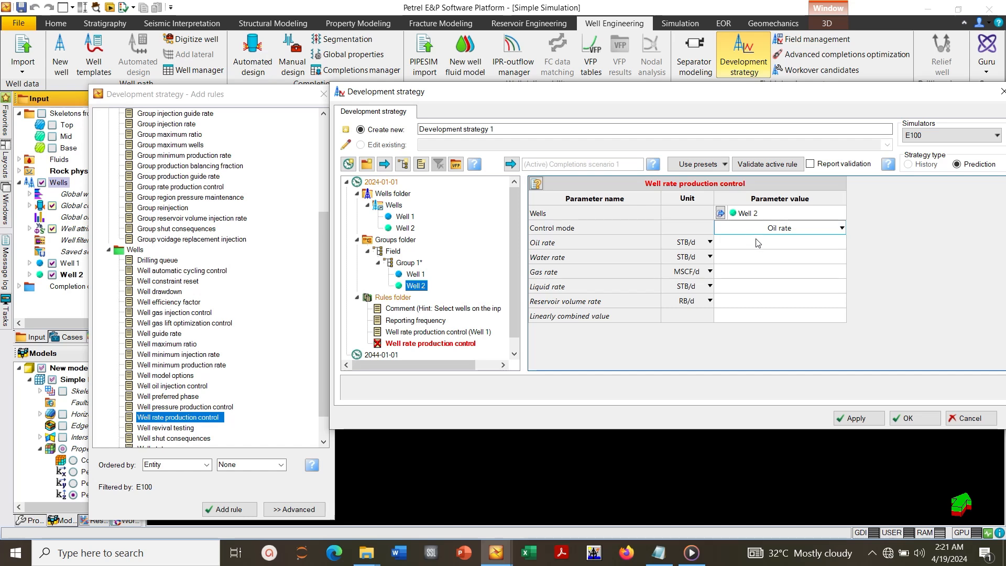
click(760, 243)
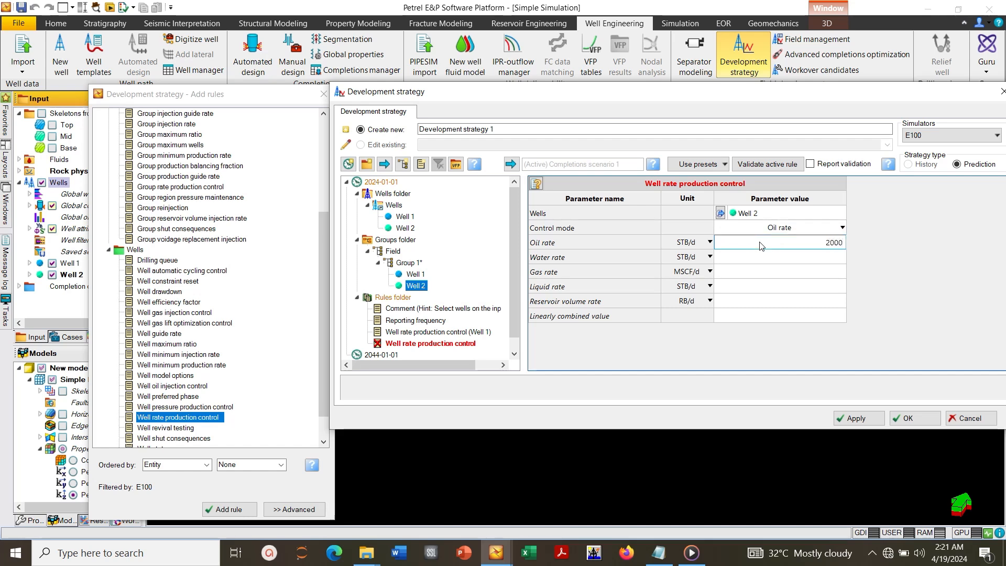
Add a Well pressure production control rule for Well 2 with Bottom hole pressure control at 500 psi
double_click(204, 408)
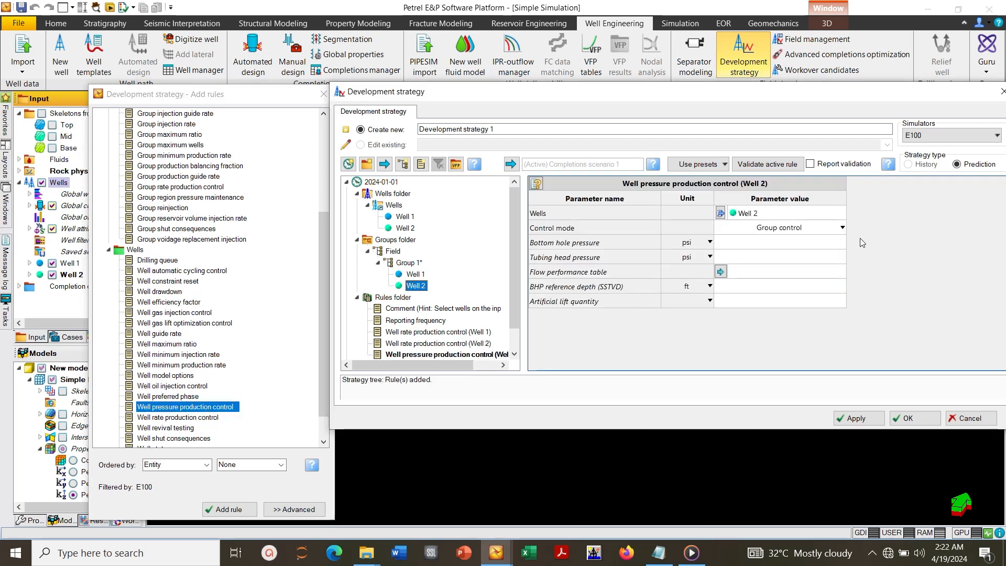
click(842, 228)
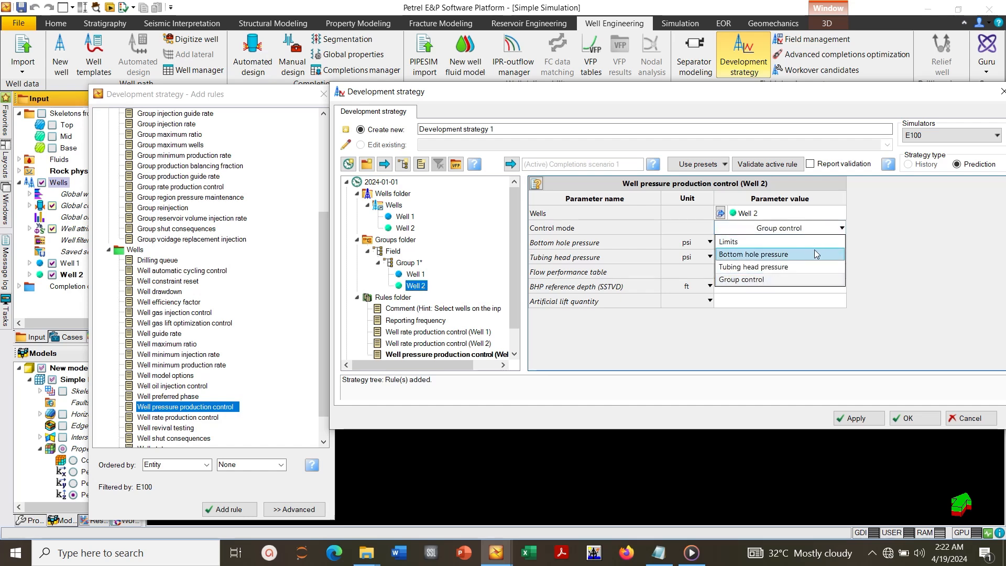
click(814, 254)
click(814, 242)
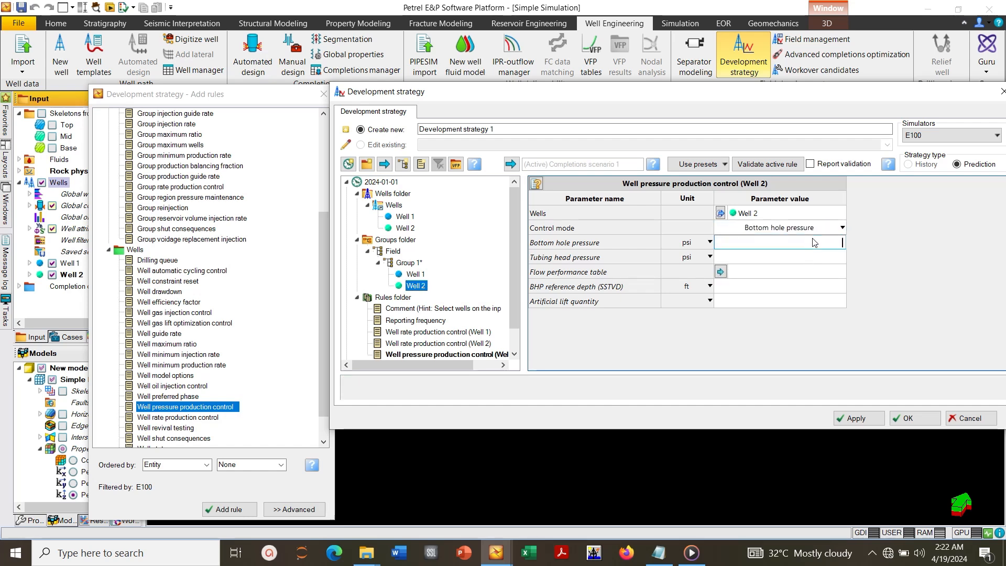
text(500)
Add a Well pressure production control rule for Well 1 with Bottom hole pressure control at 500 psi, and save the development strategy
click(412, 275)
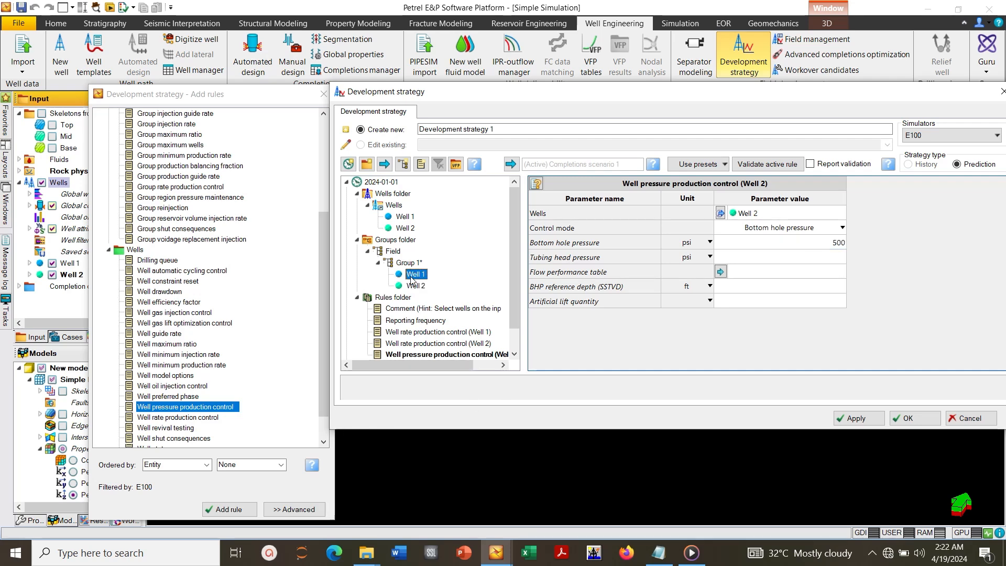
double_click(177, 410)
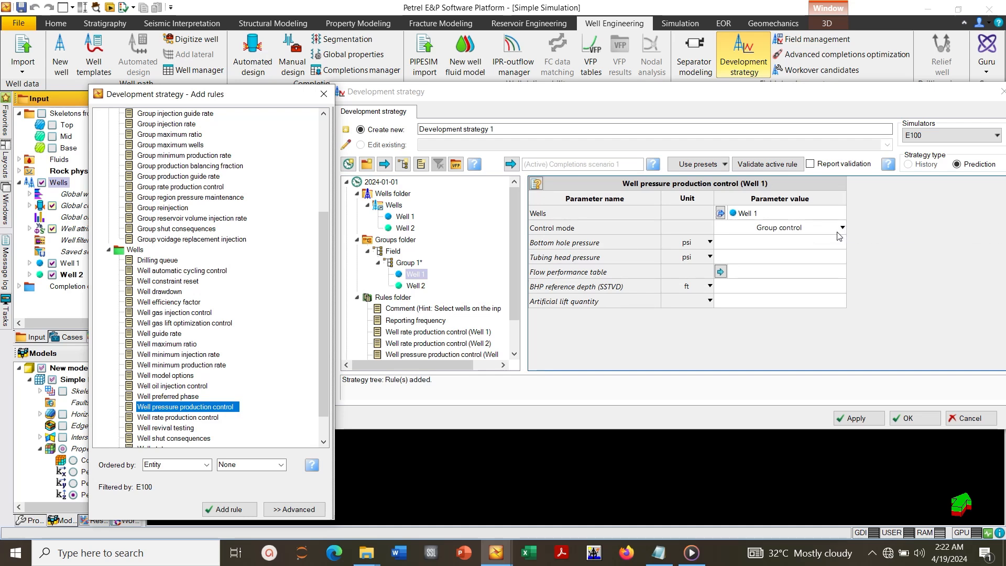
click(838, 231)
click(838, 231)
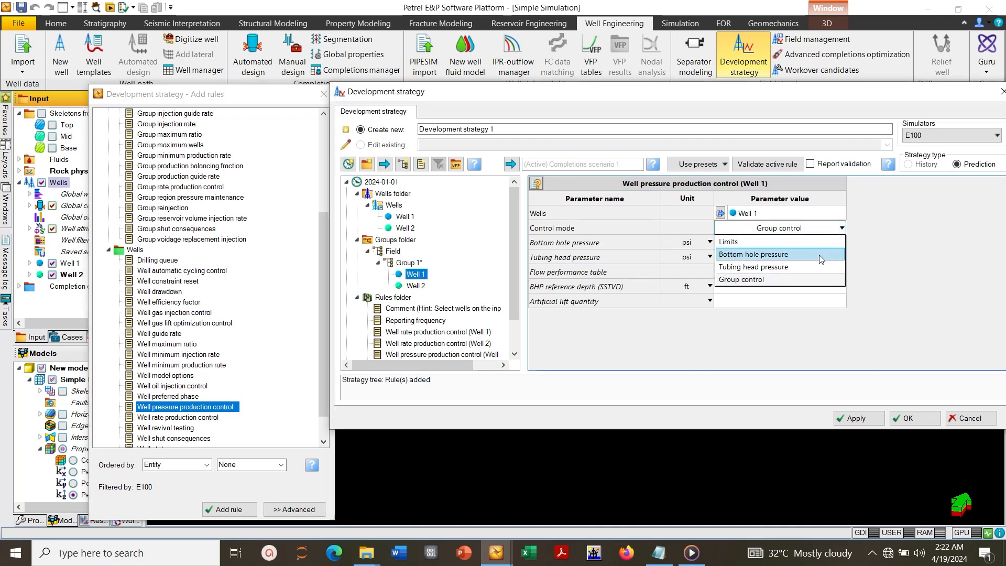
click(818, 254)
click(825, 244)
text(5)
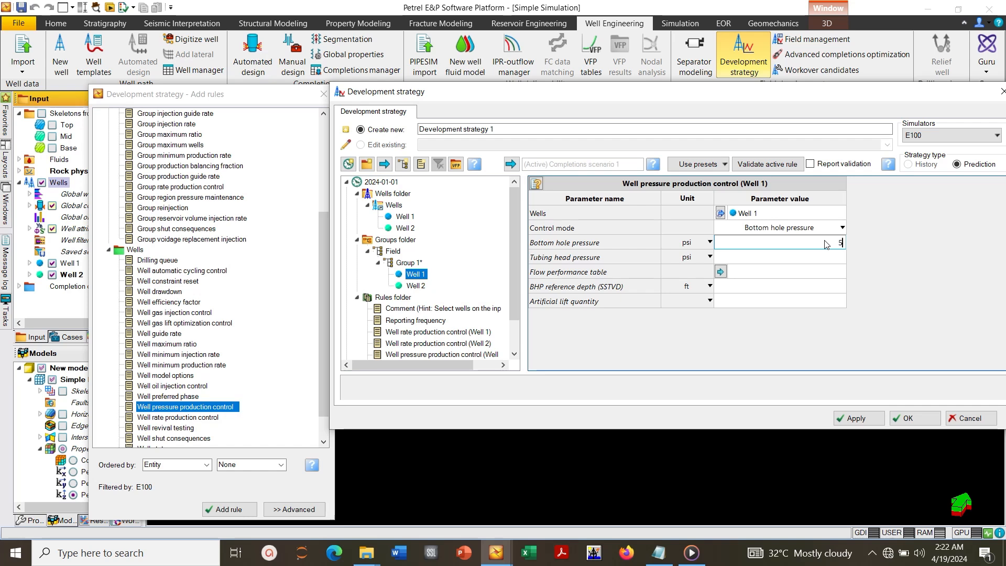
text(00)
click(858, 418)
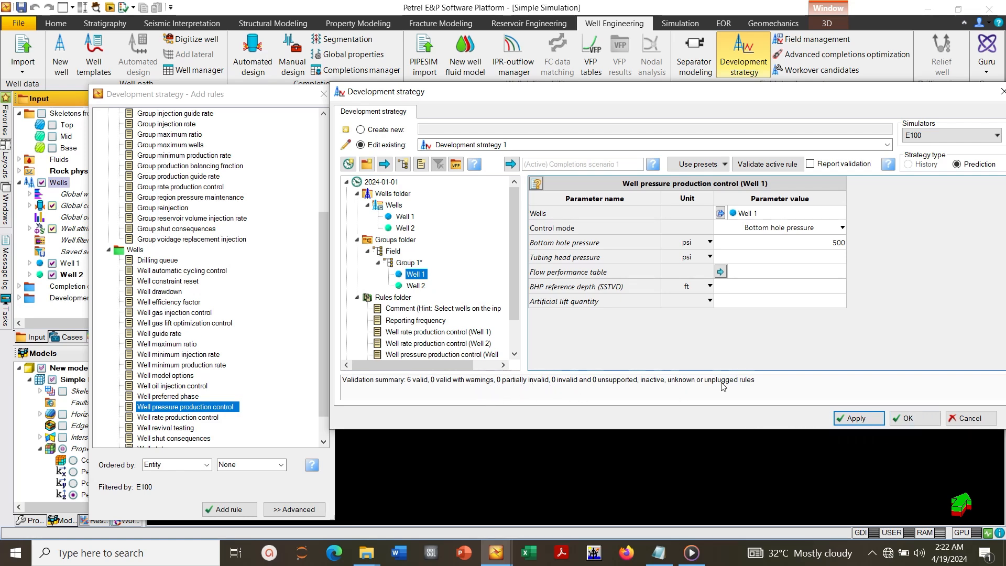
click(897, 419)
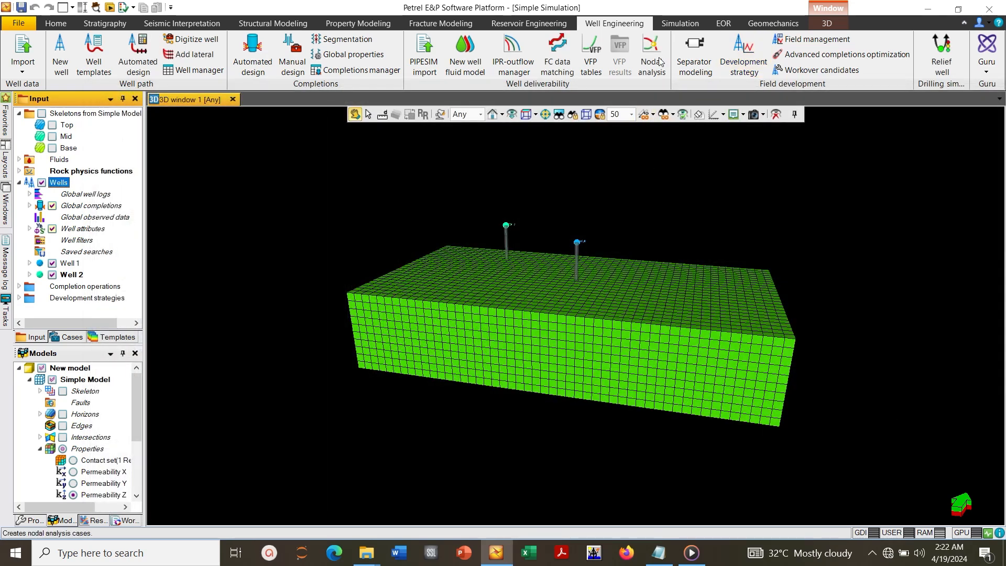
click(679, 23)
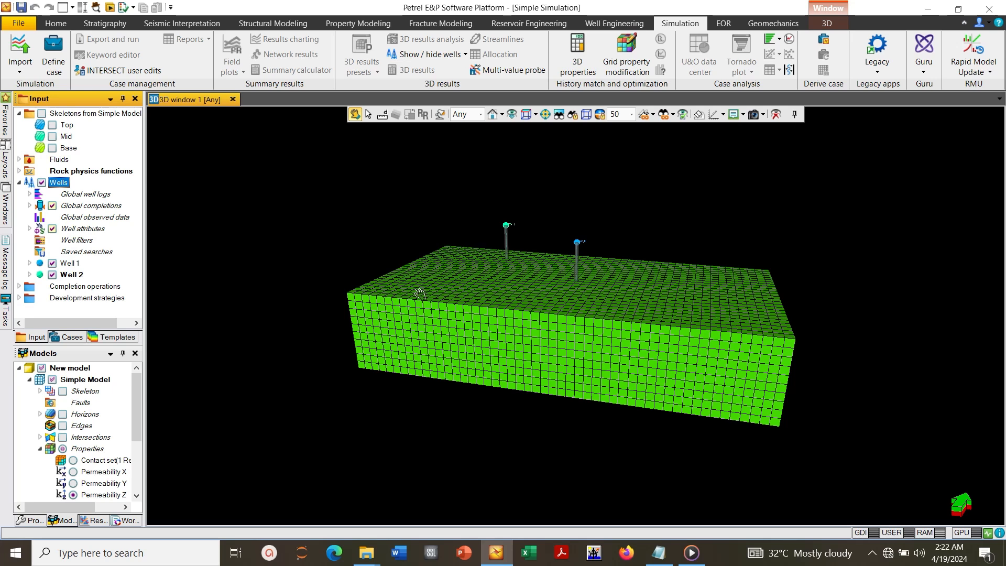
click(872, 553)
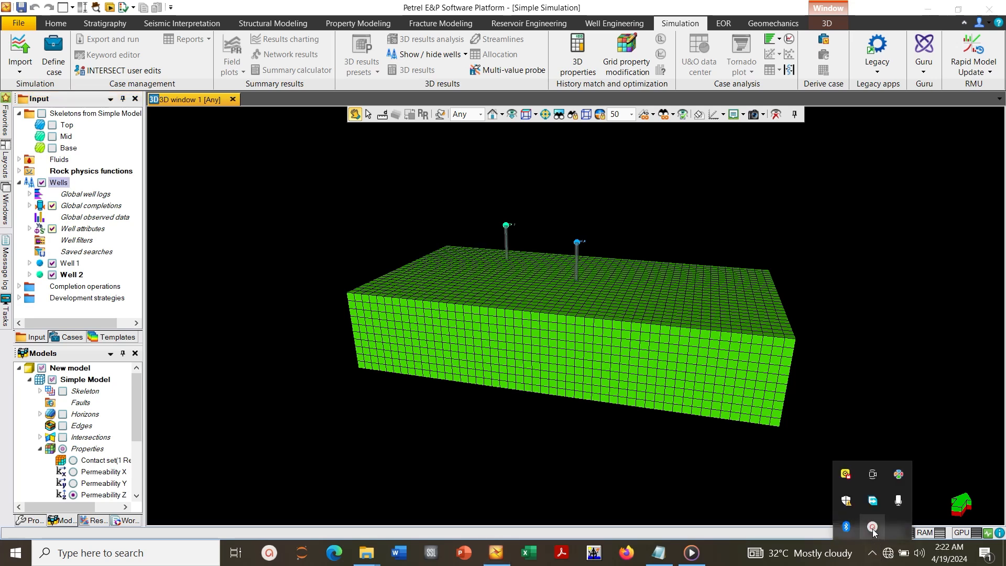
click(871, 527)
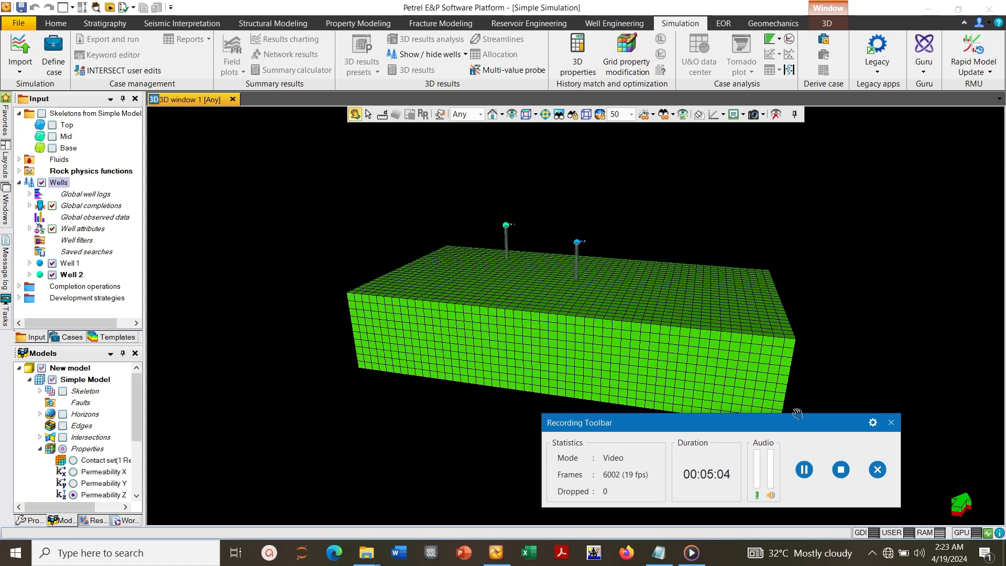
drag(813, 425, 816, 561)
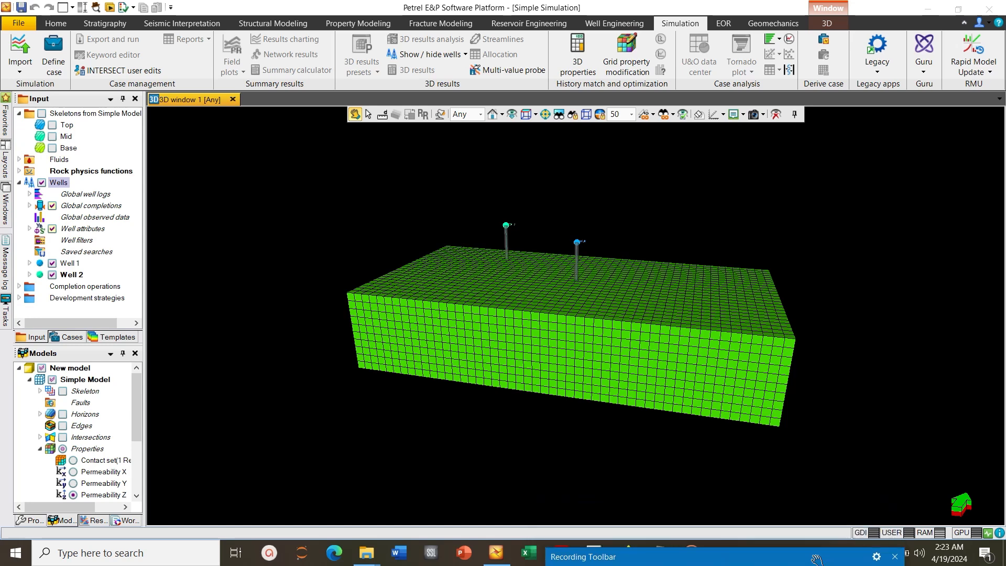
Edit Development strategy 1 and set its end date to 2025-01-01
click(620, 25)
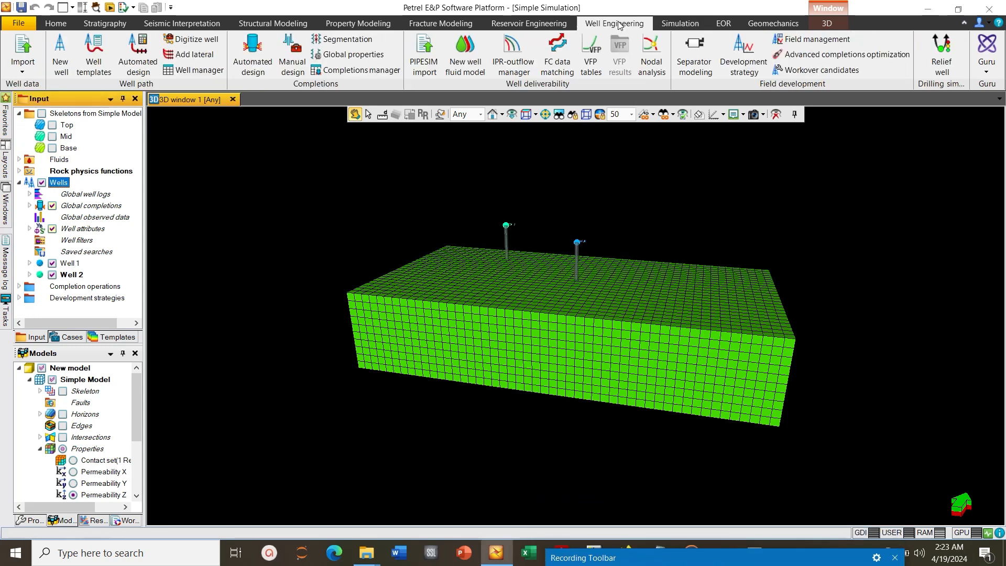
click(749, 67)
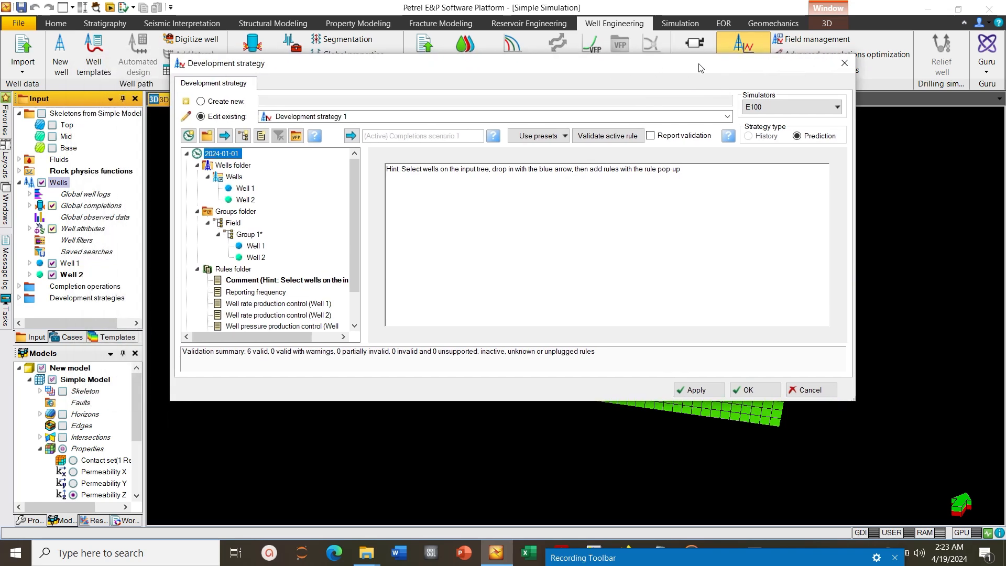
drag(608, 78, 724, 69)
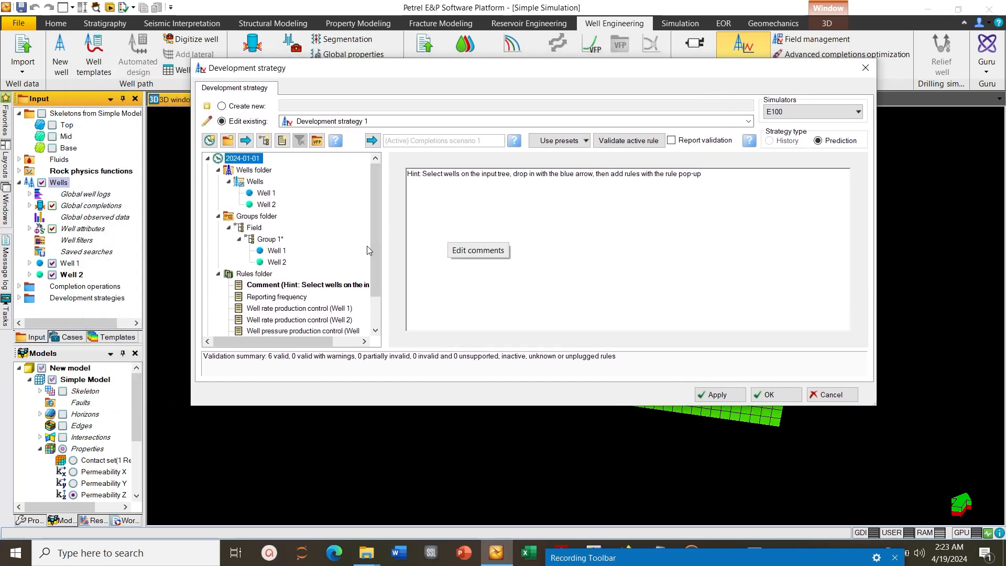
drag(370, 246, 368, 303)
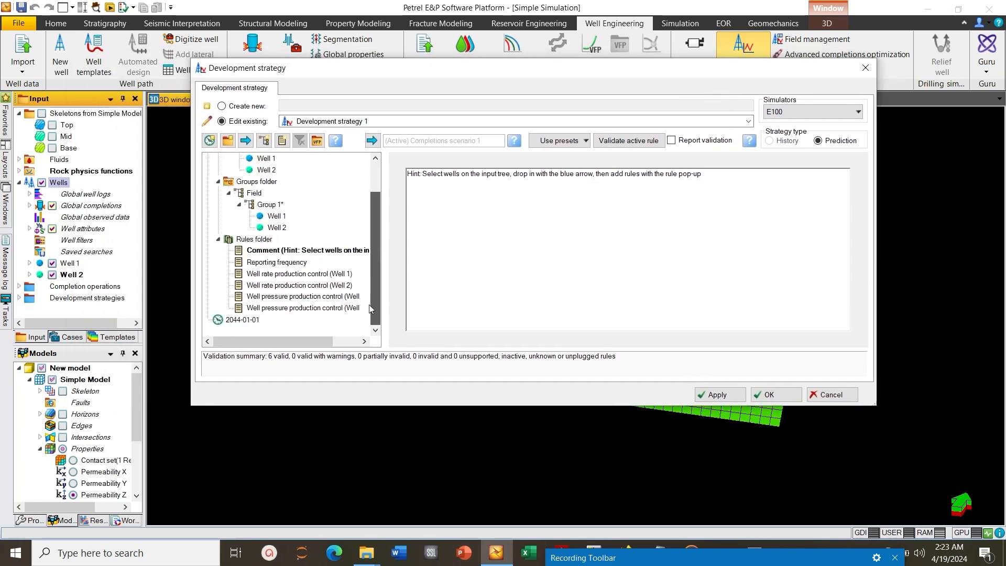
click(243, 320)
right_click(243, 321)
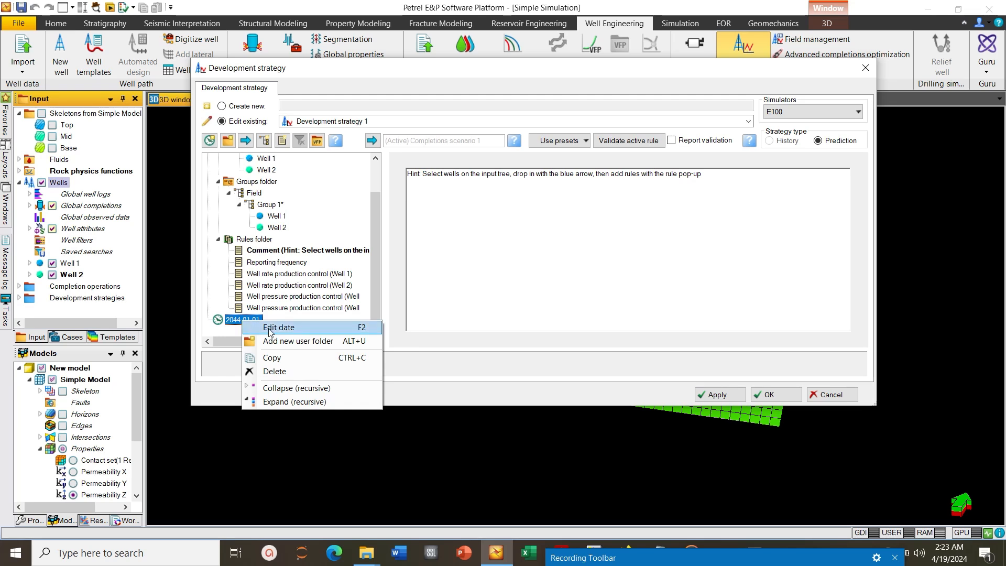
click(270, 329)
click(242, 319)
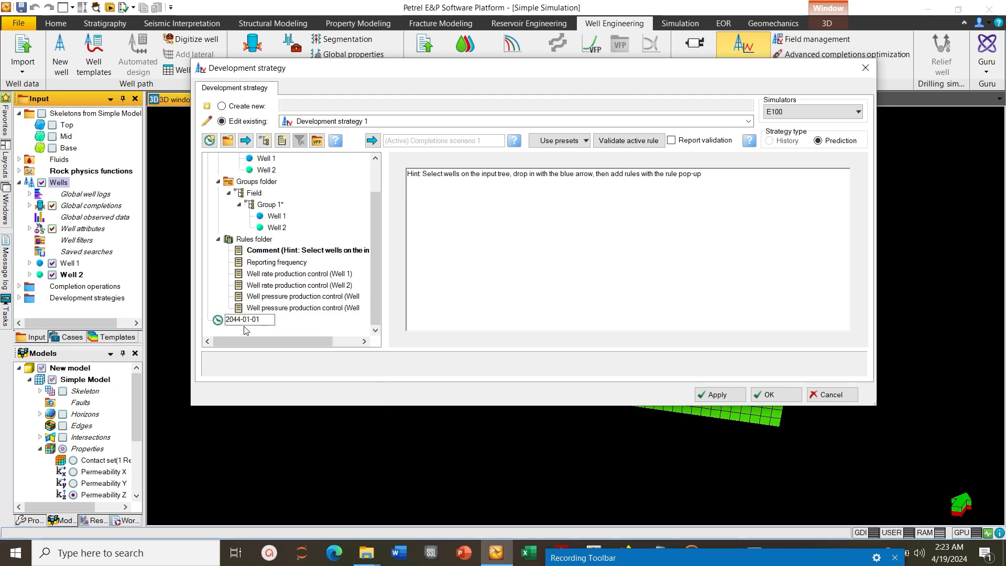
key(BackSpace)
key(BackSpace)
text(24)
key(BackSpace)
text(5)
Check the strategy tree through its end date, then apply the edited development strategy and close it
drag(375, 298, 371, 248)
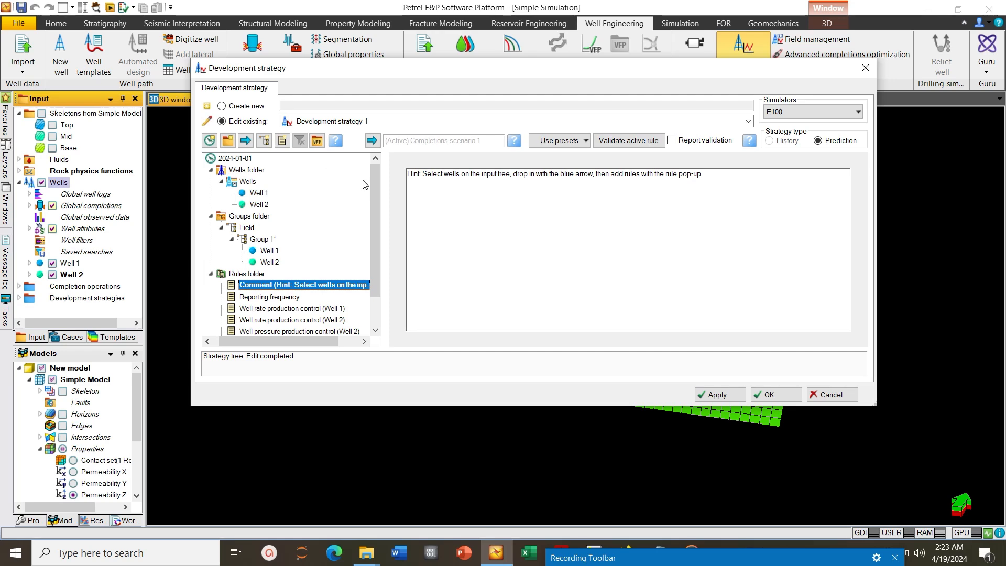
drag(375, 187, 376, 232)
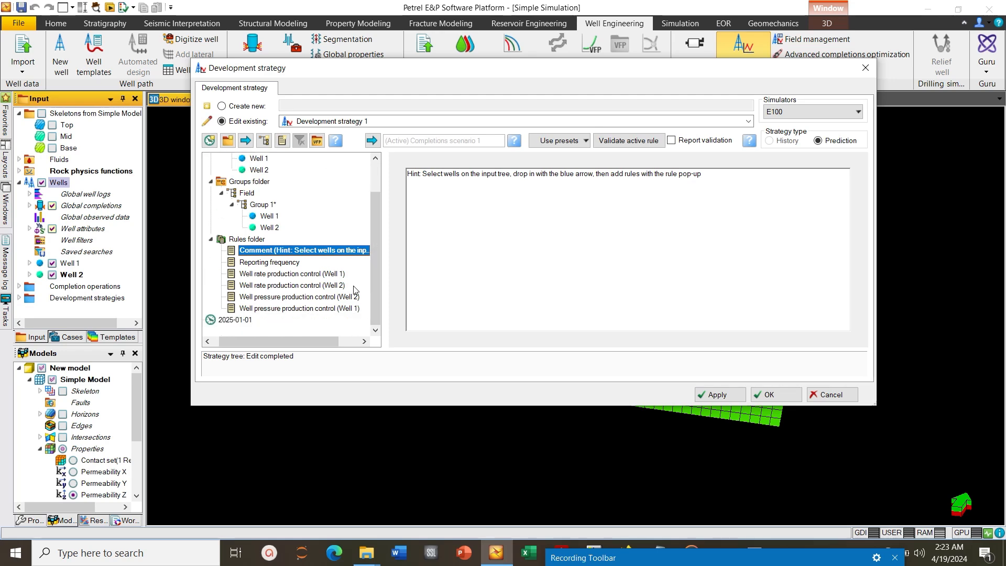
click(712, 394)
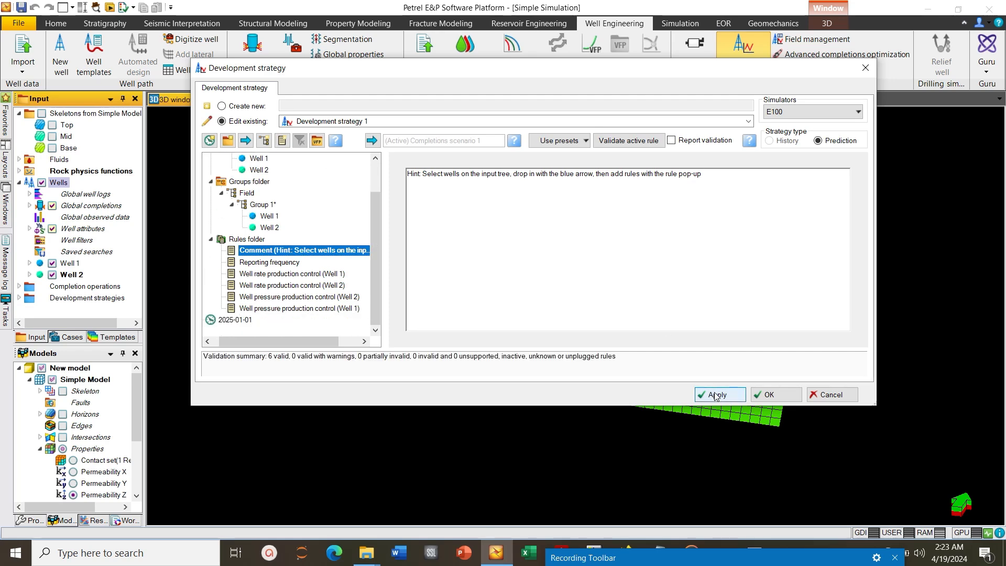
click(770, 394)
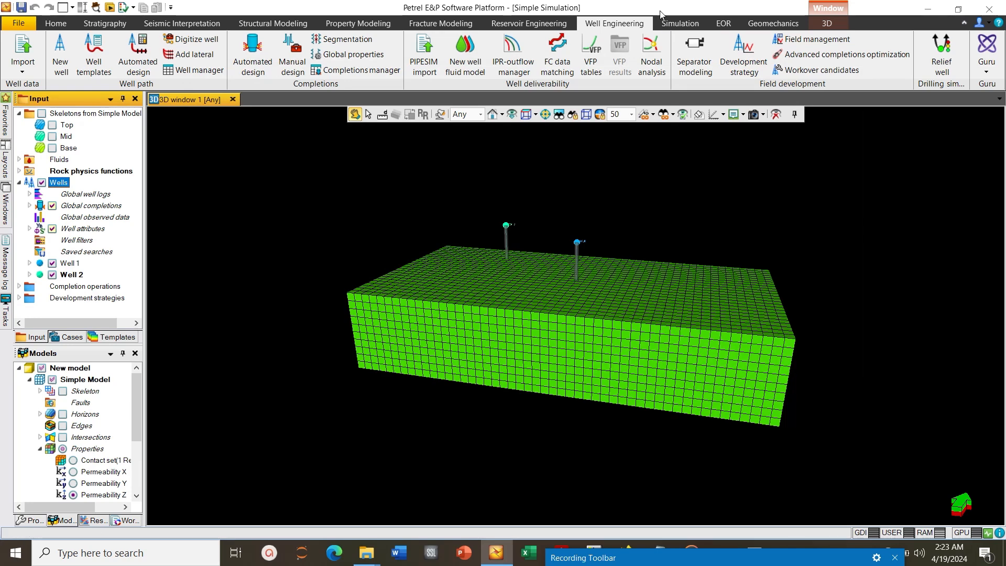
Define a new simulation case and assign Permeability X, Y and Z as grid inputs for PERMX, PERMY and PERMZ
click(669, 23)
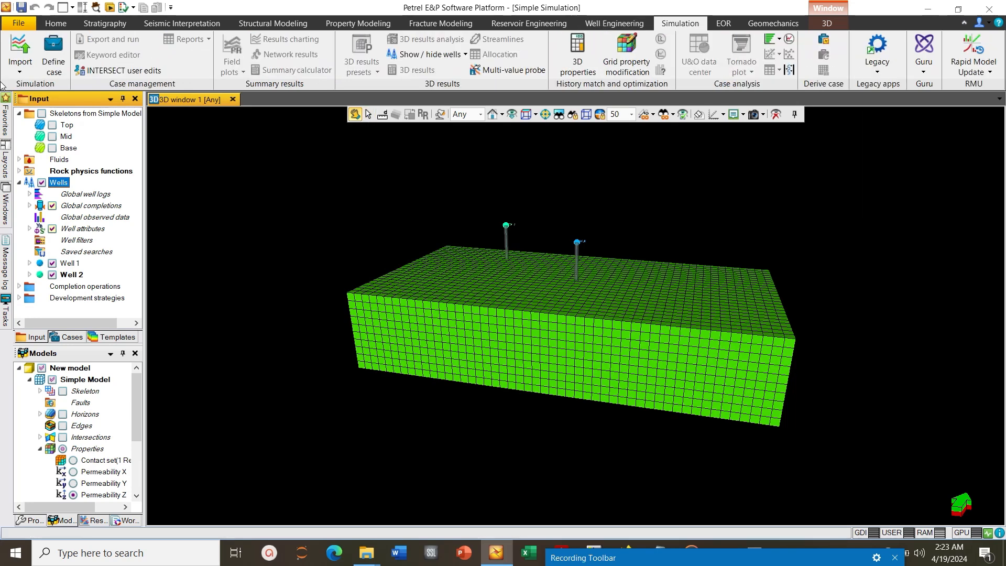
click(56, 61)
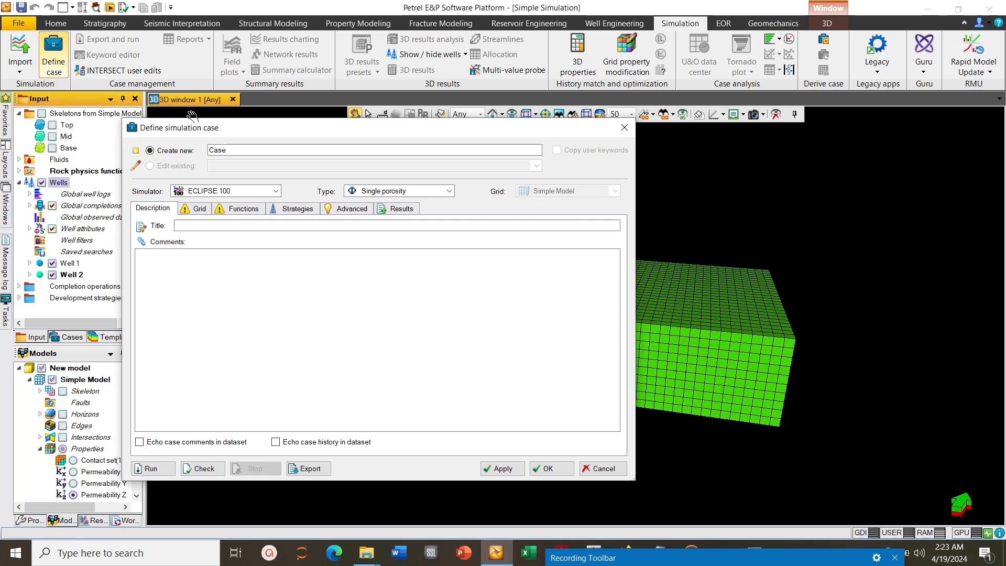
drag(246, 132, 387, 129)
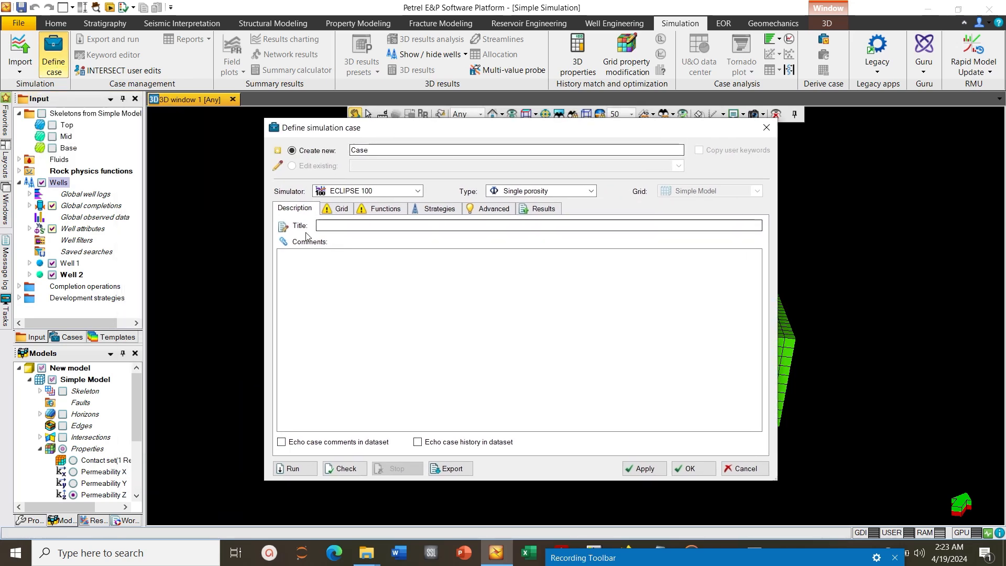
click(340, 210)
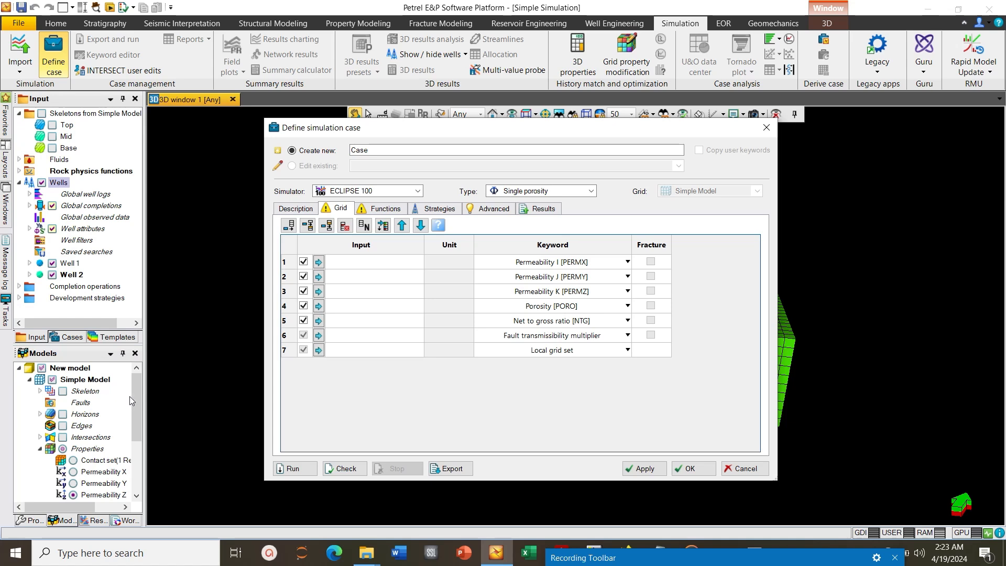
drag(135, 400, 137, 428)
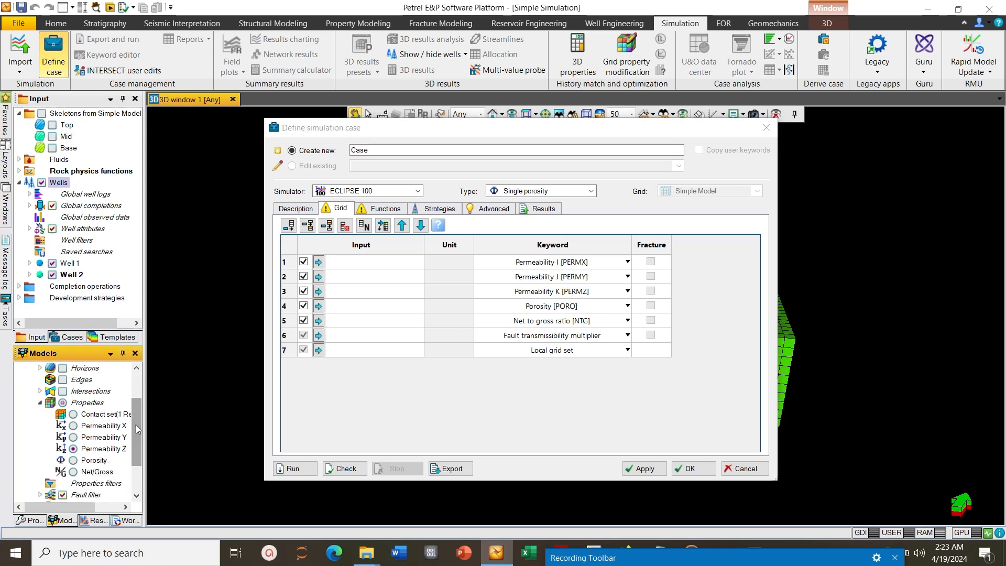
click(103, 425)
click(318, 262)
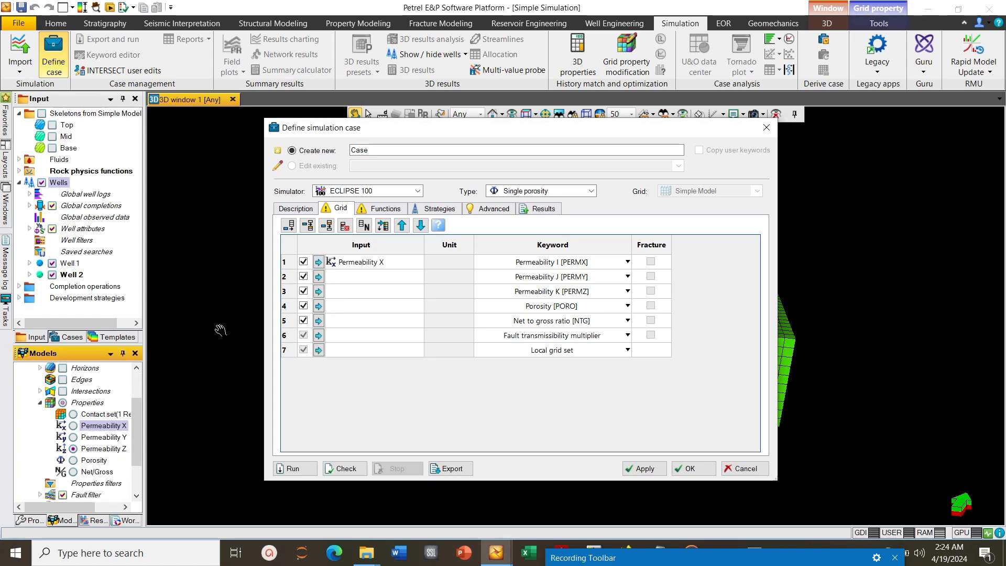
click(90, 438)
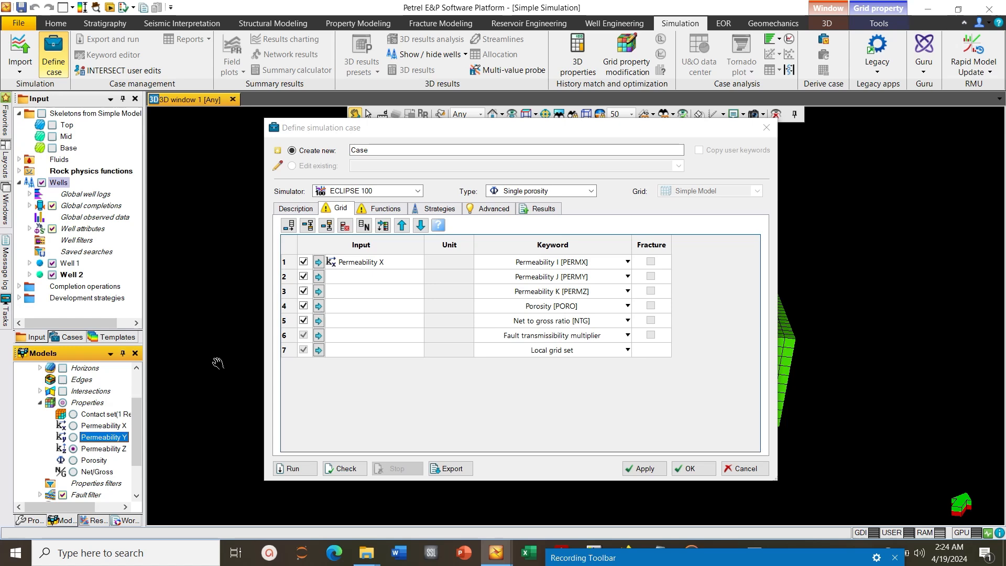
click(318, 278)
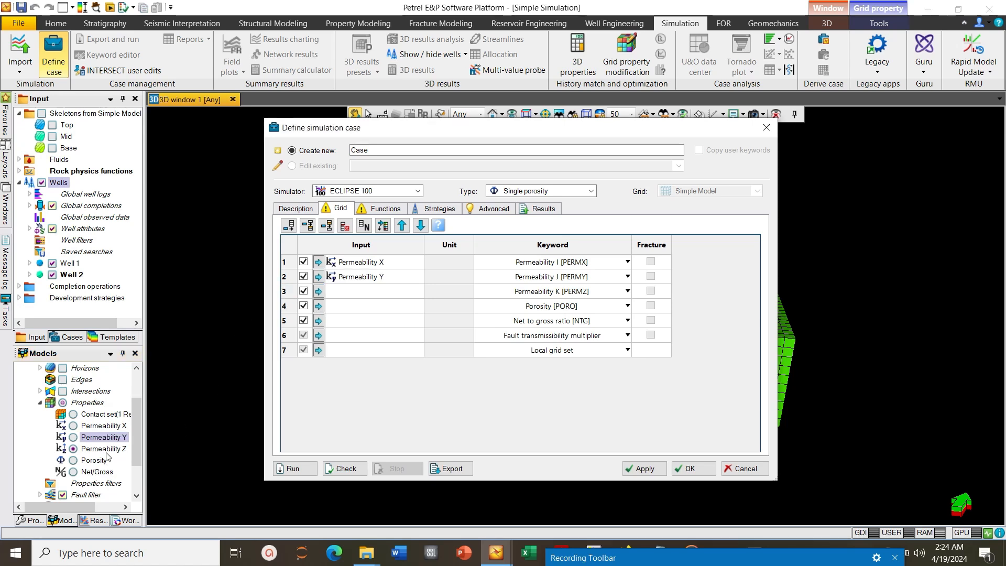
click(104, 449)
click(318, 291)
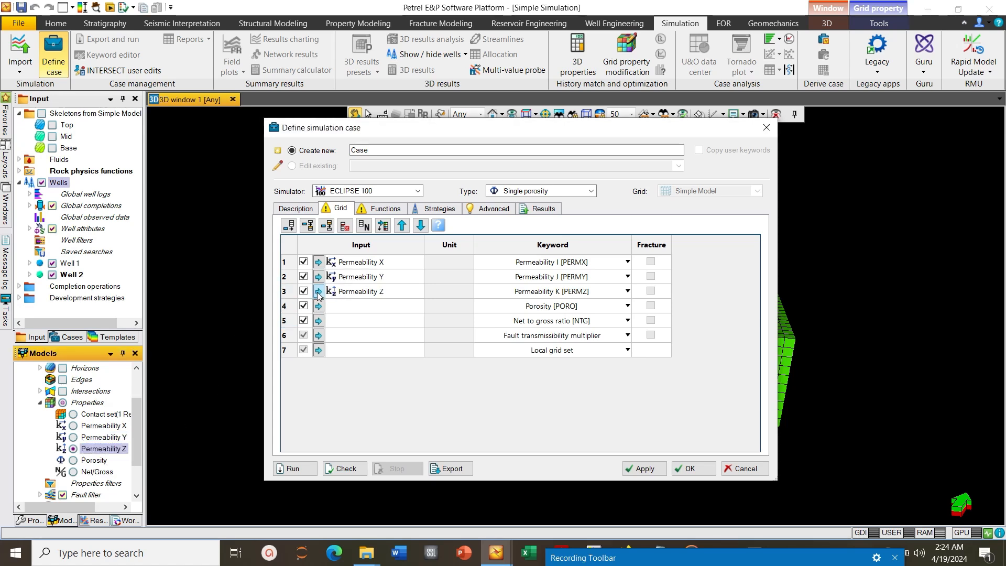
Assign the Porosity property to the PORO keyword and Net/Gross to the NTG keyword in the case's grid inputs
click(95, 460)
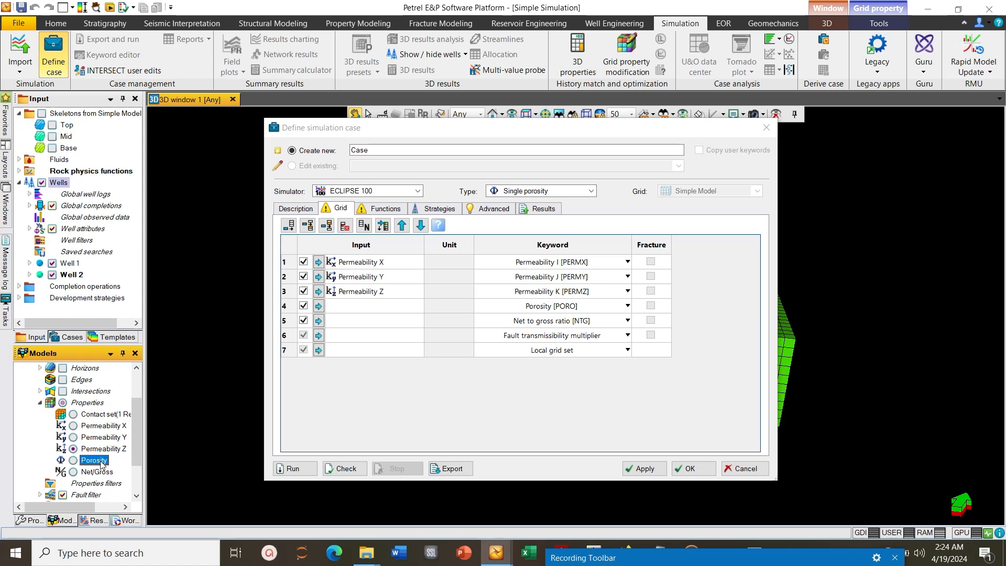
click(319, 307)
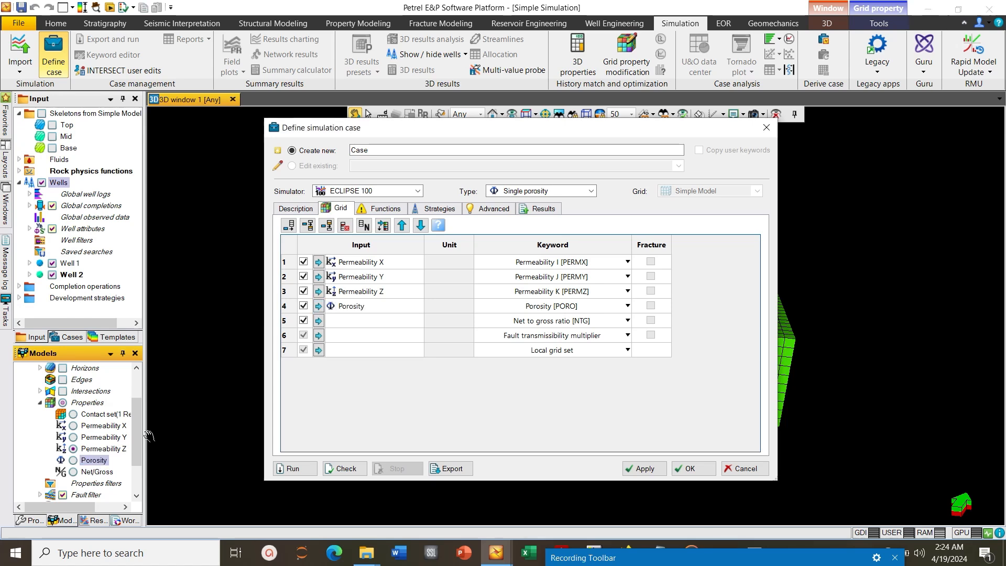
click(97, 471)
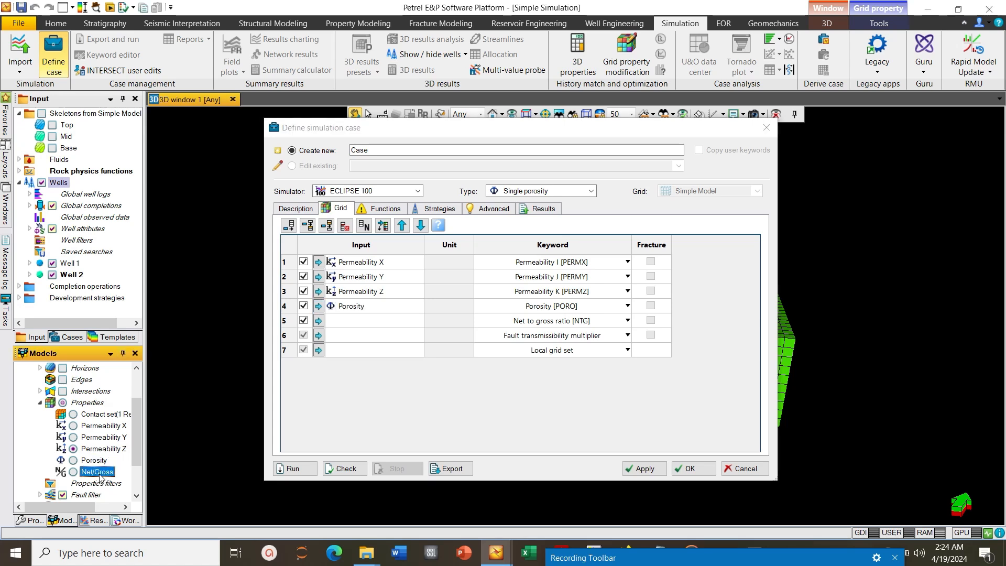
click(318, 321)
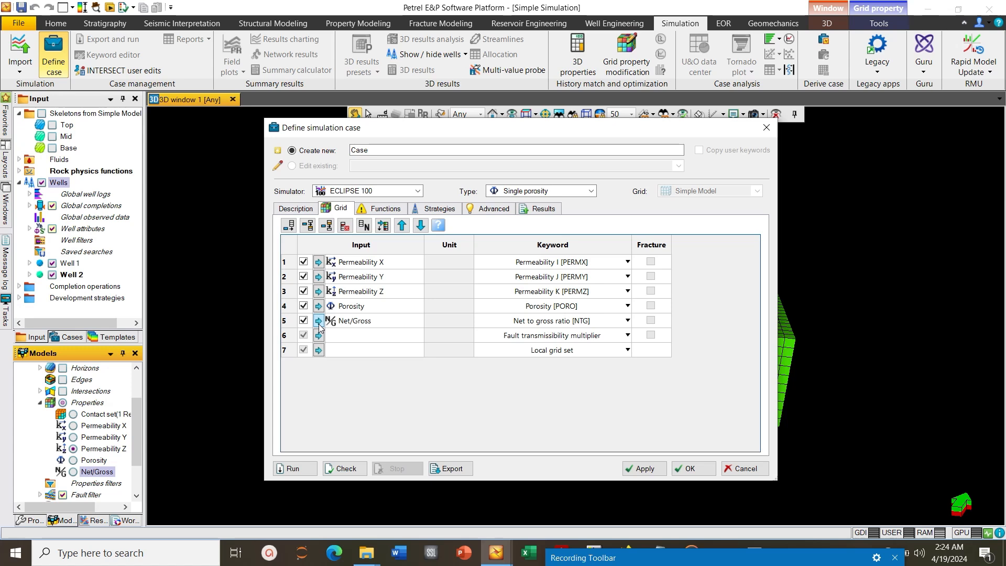
Assign the Sand 1 rock physics function as the case's drainage relative permeability
click(369, 208)
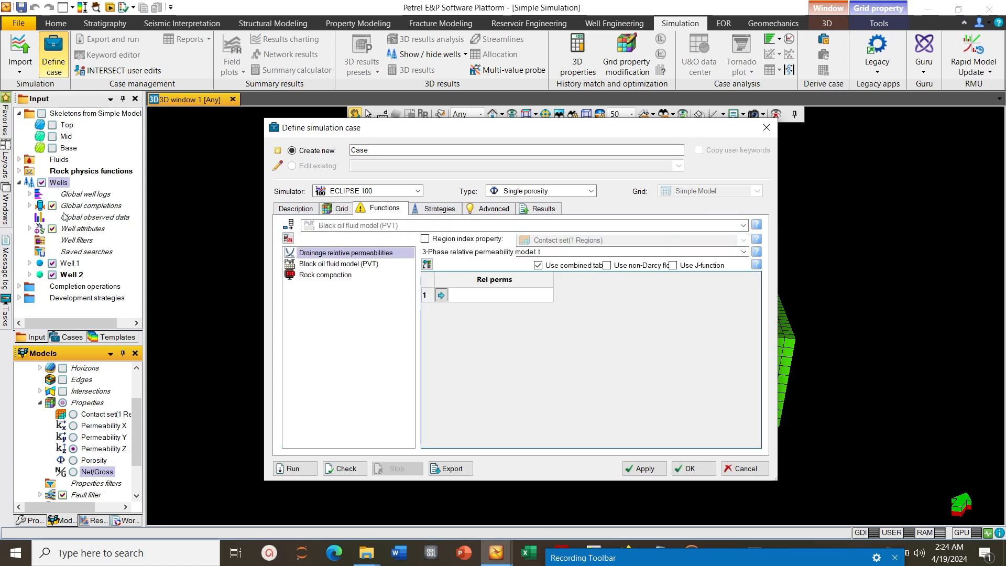
click(20, 171)
click(73, 183)
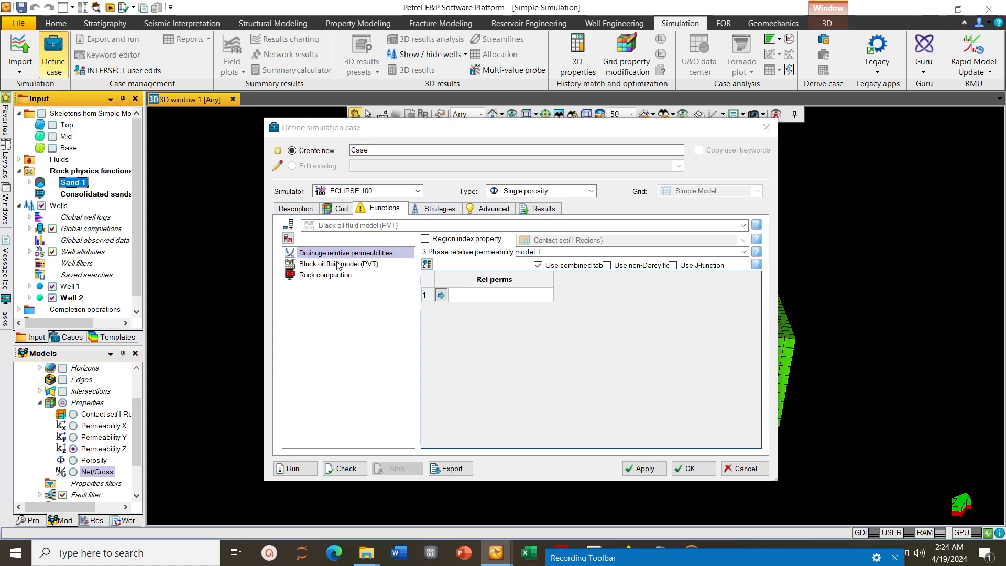
click(441, 295)
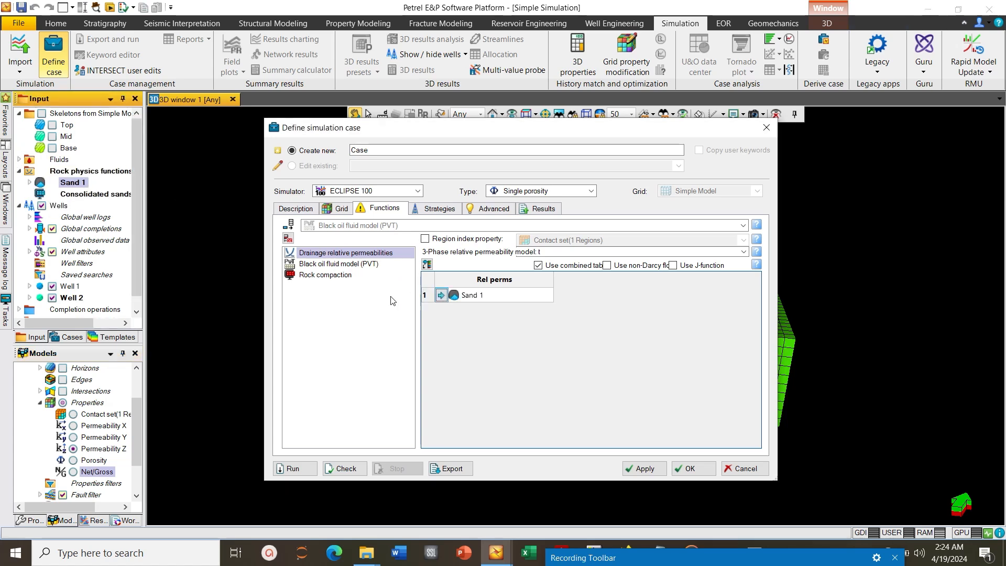
Assign the Consolidated sandstone 1 function as the case's rock compaction
click(313, 276)
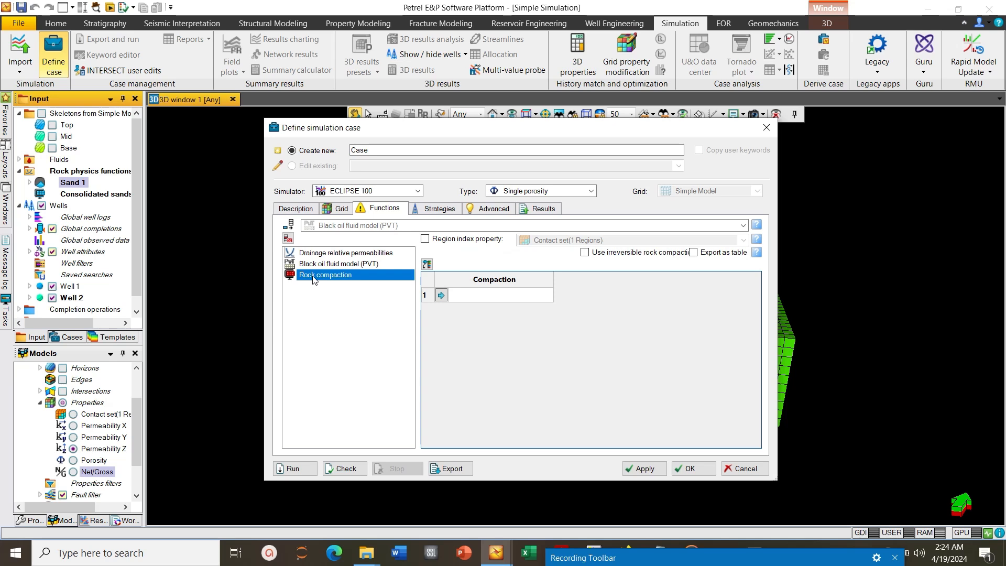
click(95, 194)
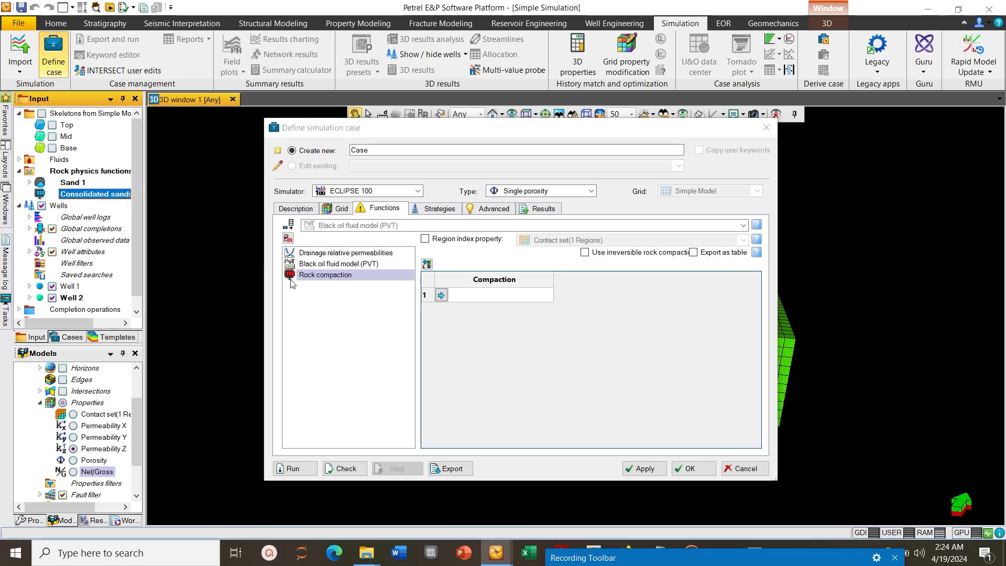
click(440, 296)
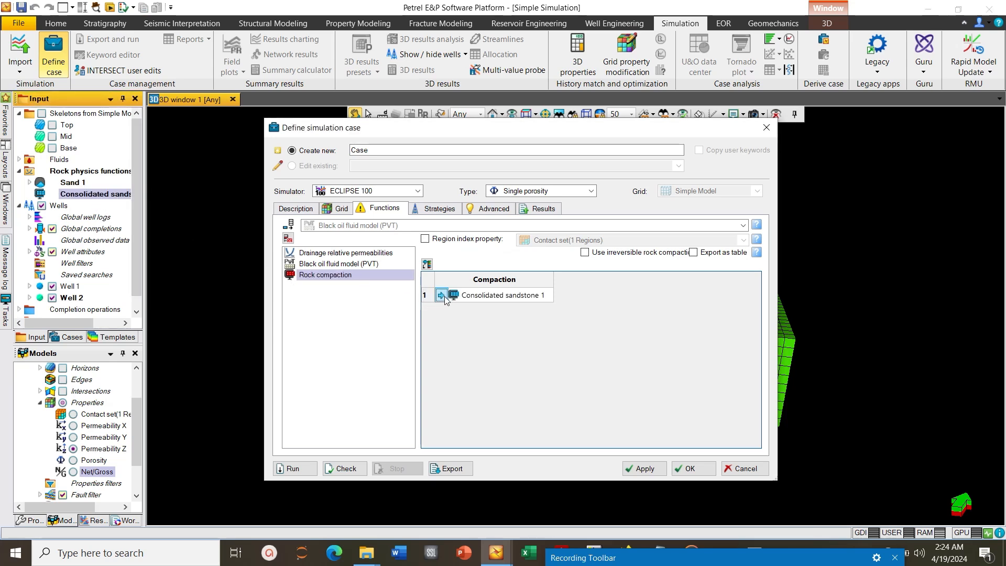
Assign the Contact set of the Light oil + gas fluid as the initial condition of the case's black oil fluid model
click(353, 264)
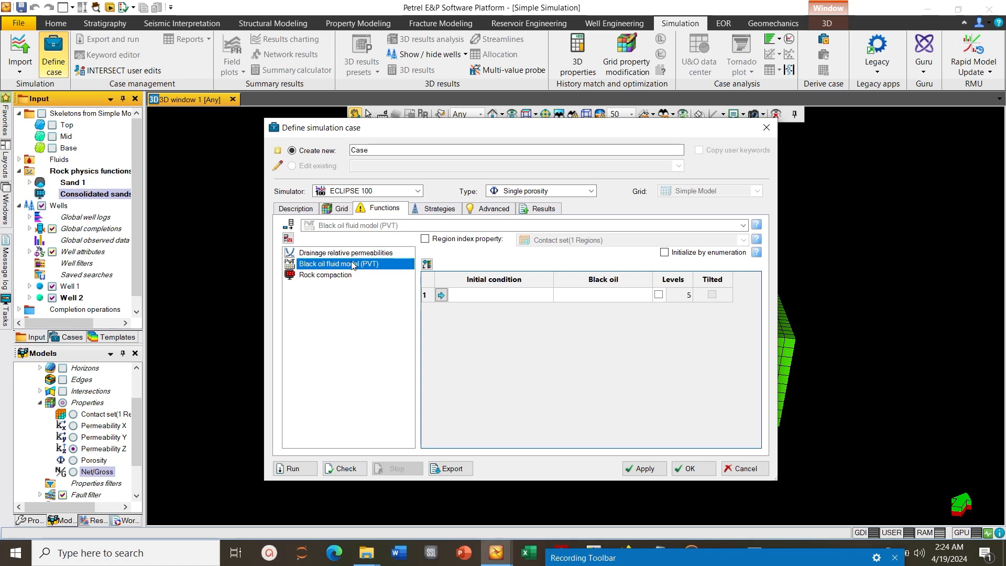
click(19, 160)
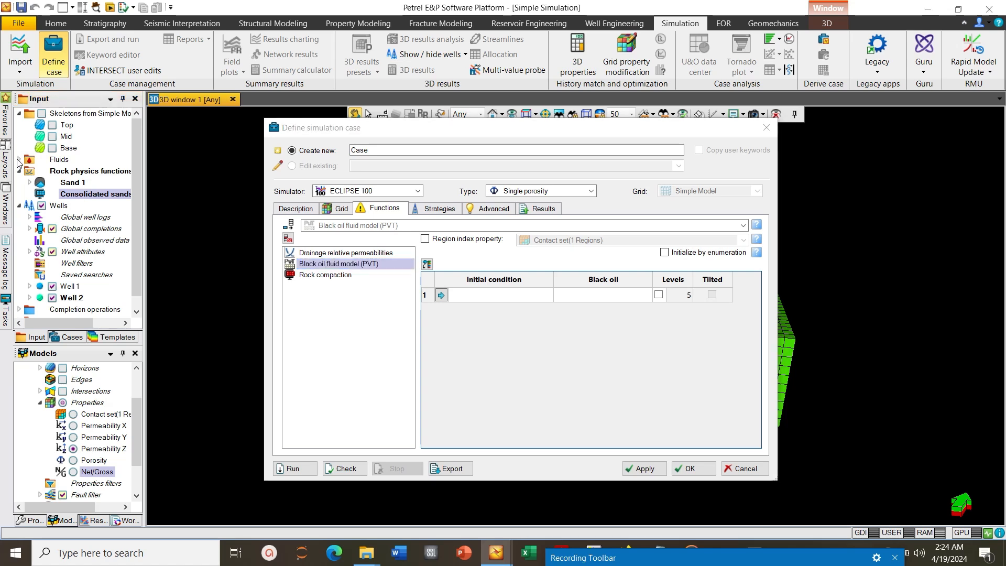
click(19, 160)
click(30, 171)
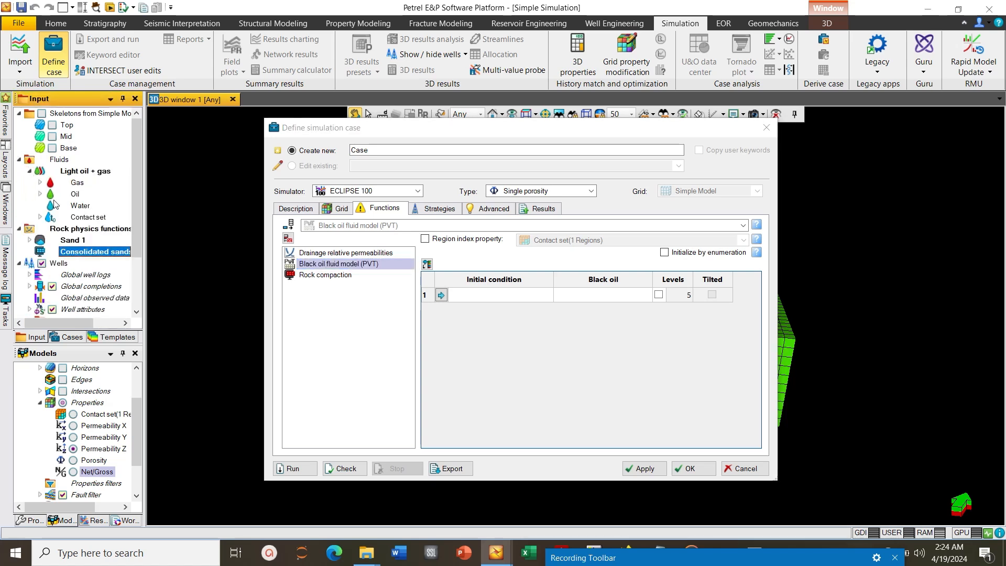
click(85, 217)
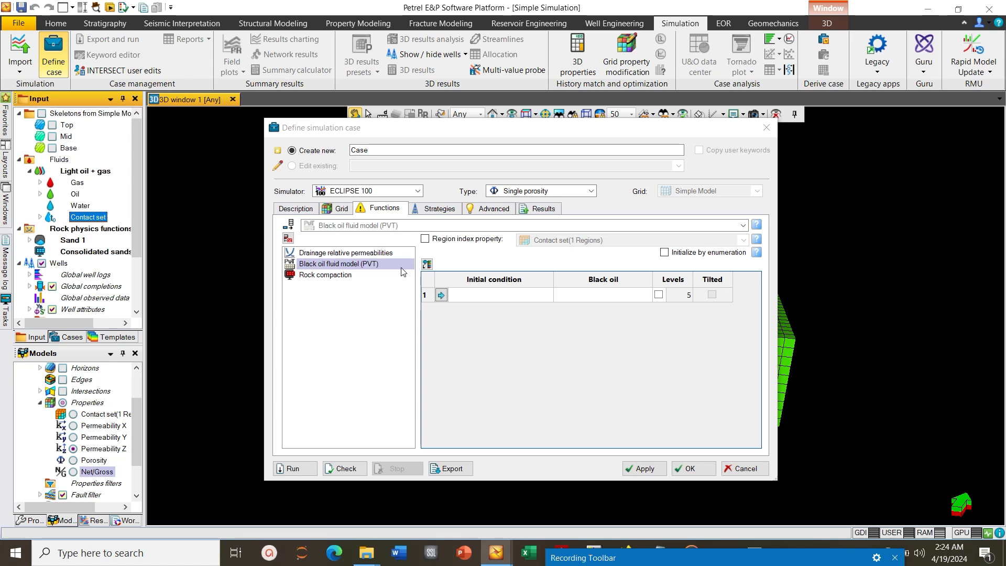
click(441, 296)
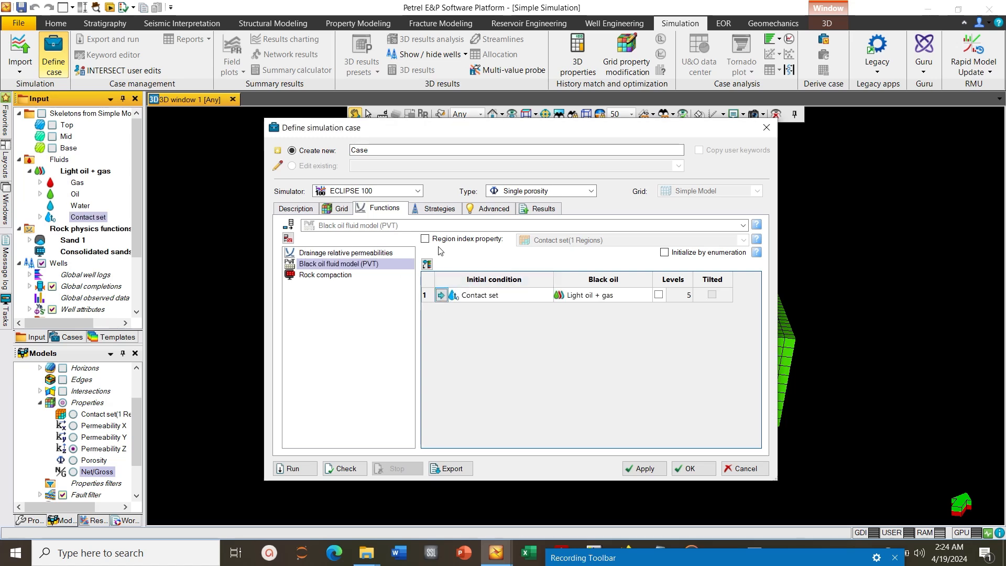
Assign Development strategy 1 as the simulation case's development strategy
click(432, 208)
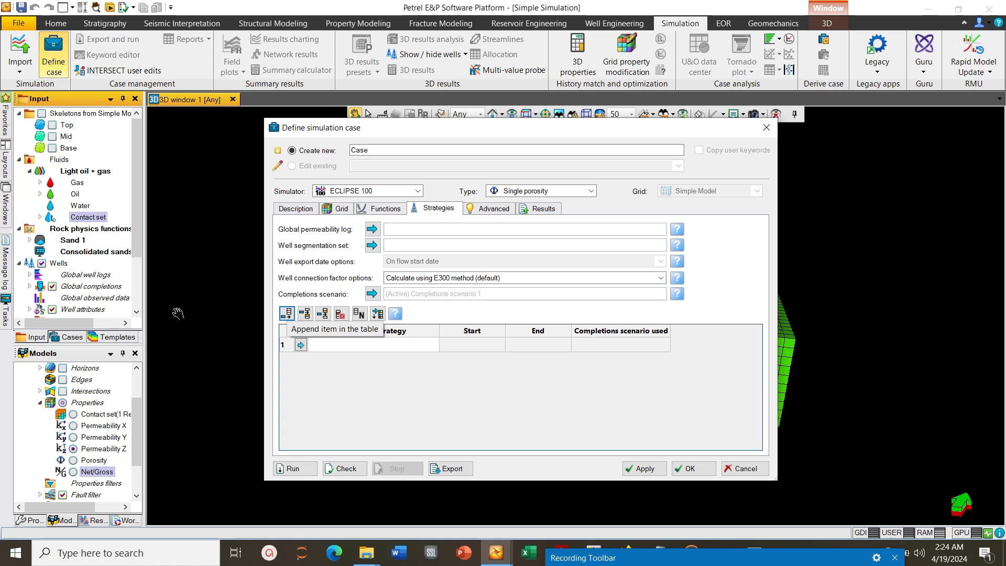
drag(137, 246, 139, 301)
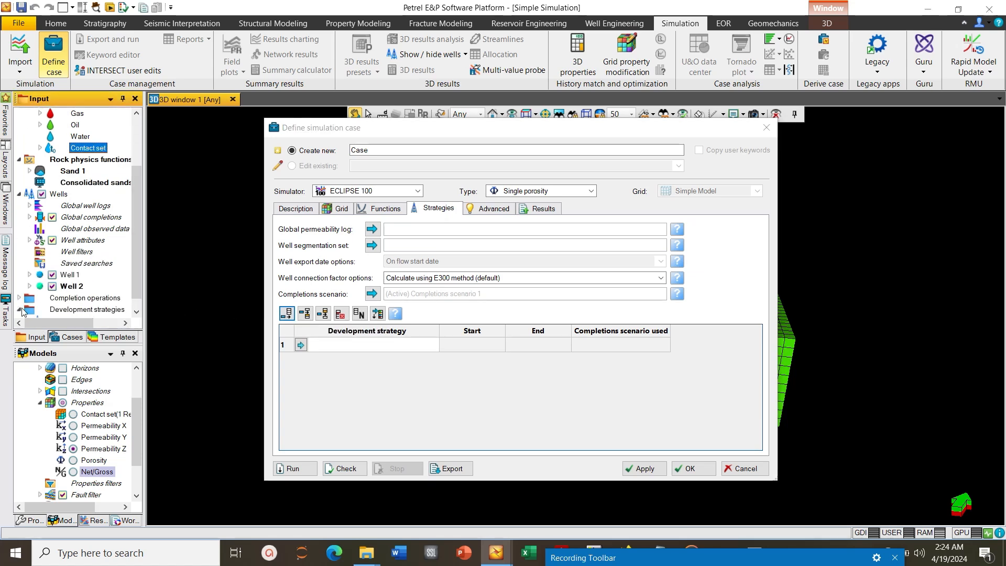
click(136, 311)
click(116, 310)
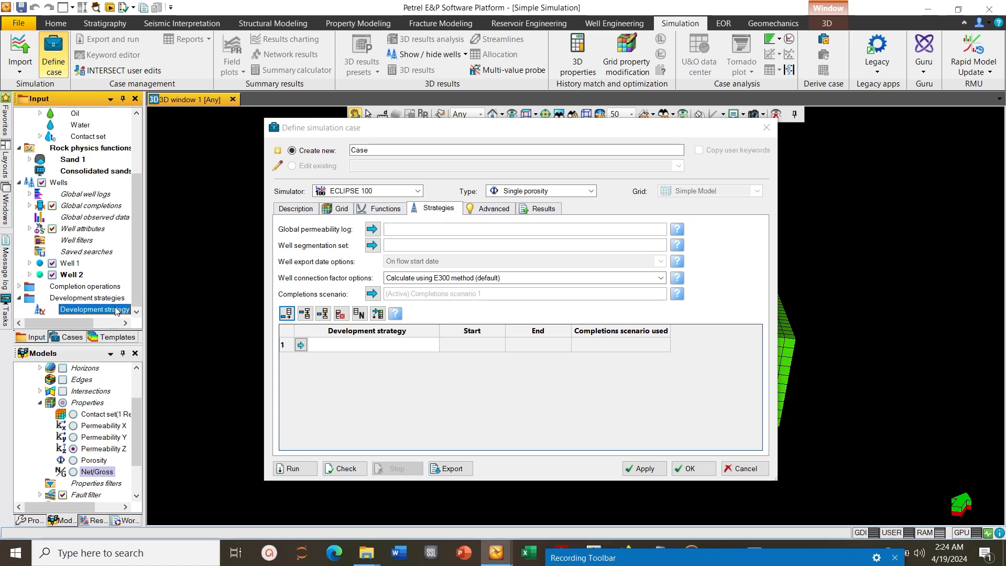
click(302, 346)
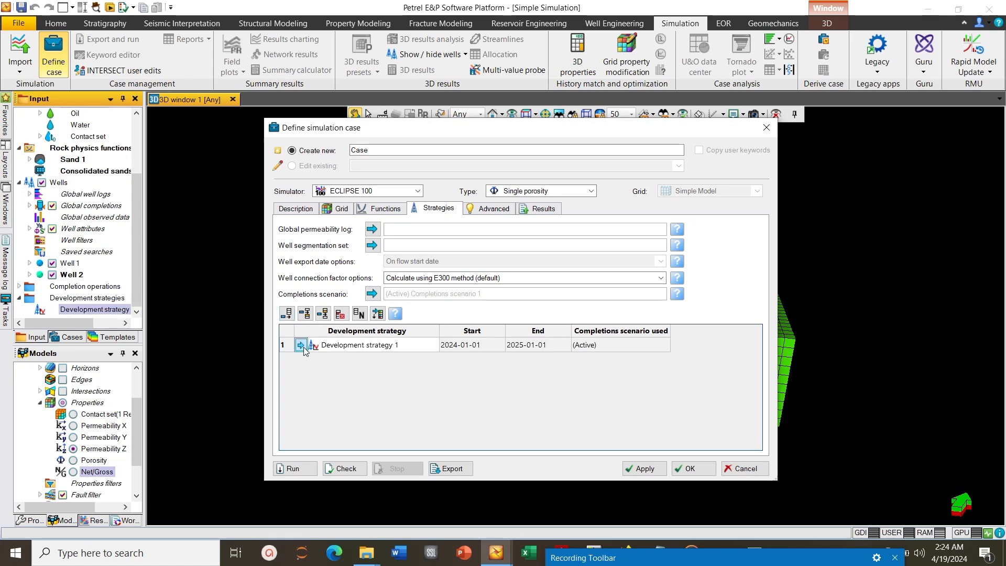
Name the new case "Simple Simulation Study" and check the case definition
double_click(360, 150)
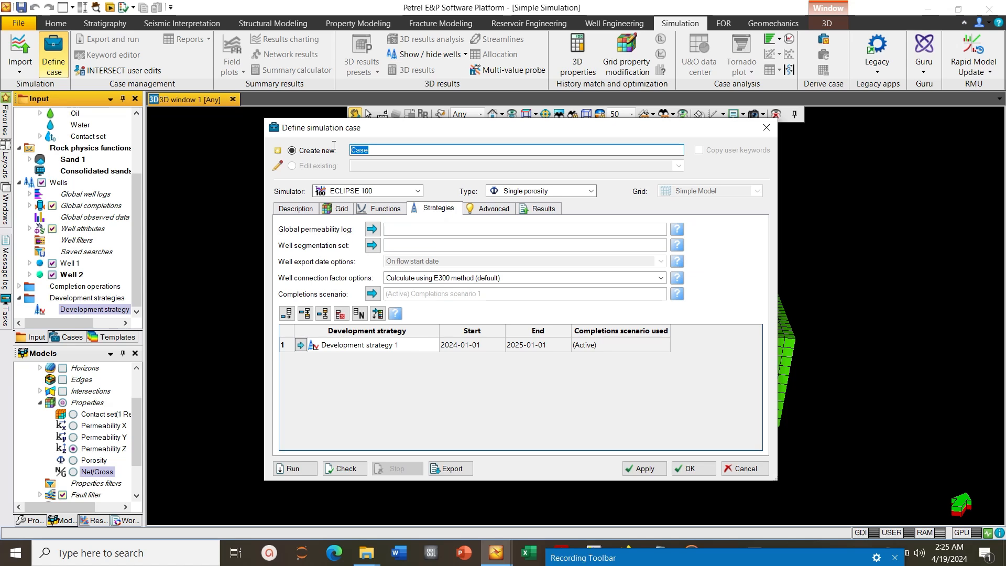
text(Simple Simulation Study)
click(341, 469)
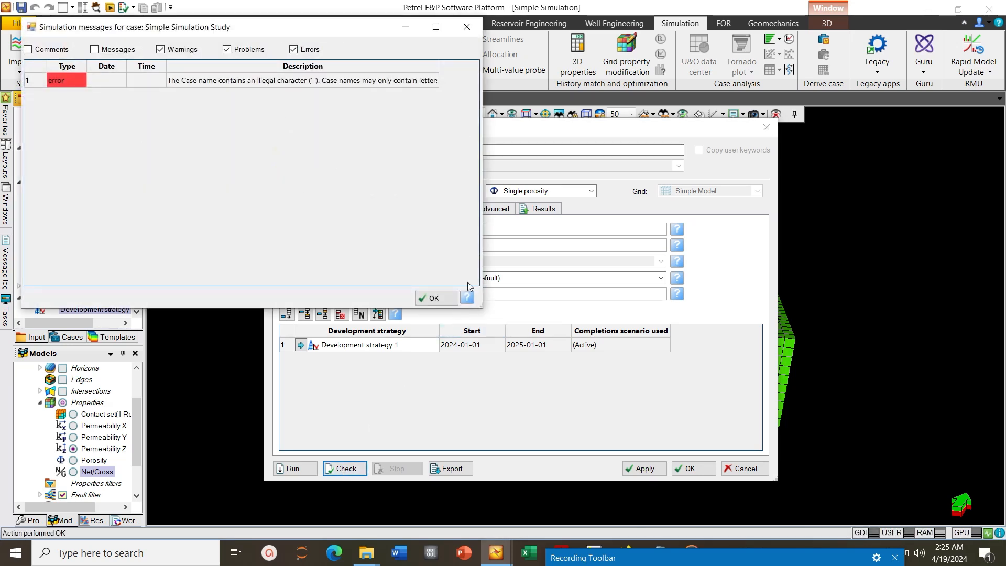
click(447, 299)
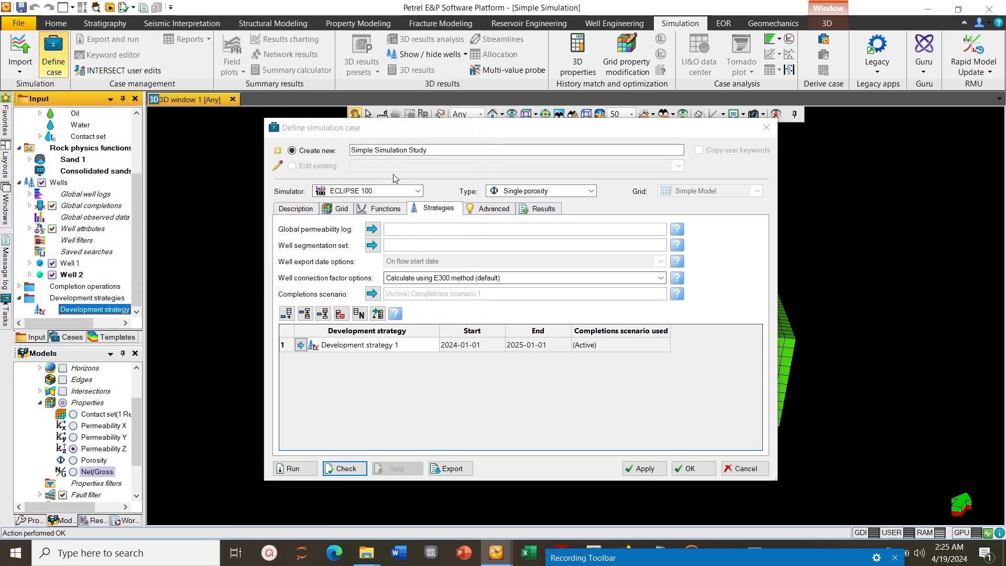
Replace the spaces in the case name with underscores to make it Simple_Simulation_Study, and check the case again
click(377, 159)
click(376, 151)
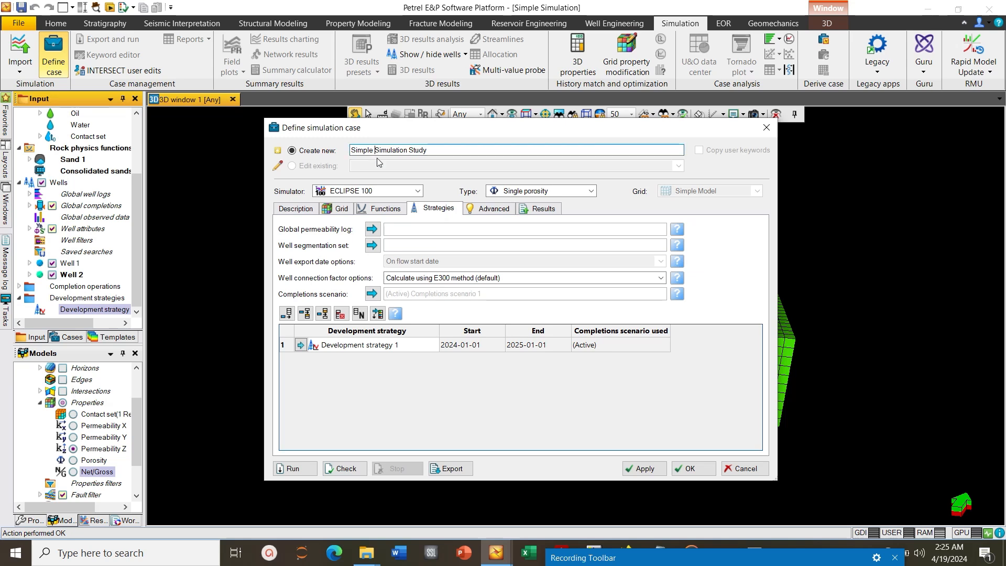
key(Delete)
text(_)
click(412, 150)
key(Delete)
text(_)
click(345, 469)
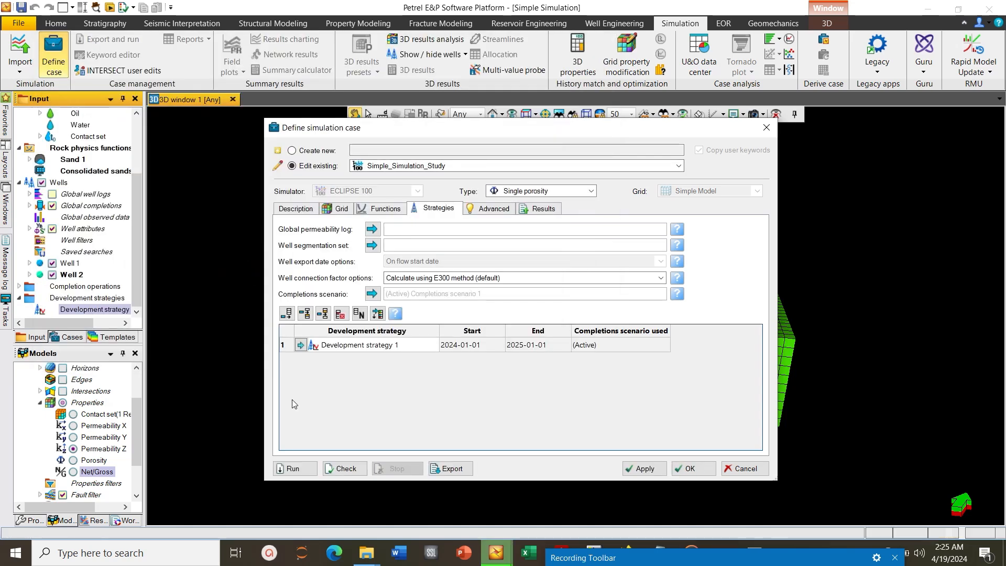
Run the Simple_Simulation_Study case in ECLIPSE and accept the case definition once the run finishes
click(293, 469)
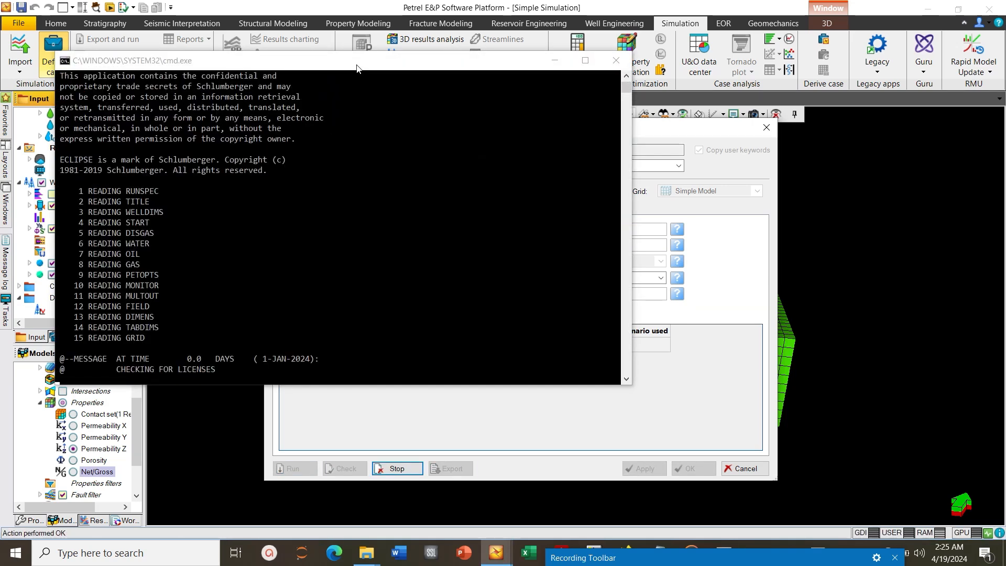
drag(356, 69, 482, 207)
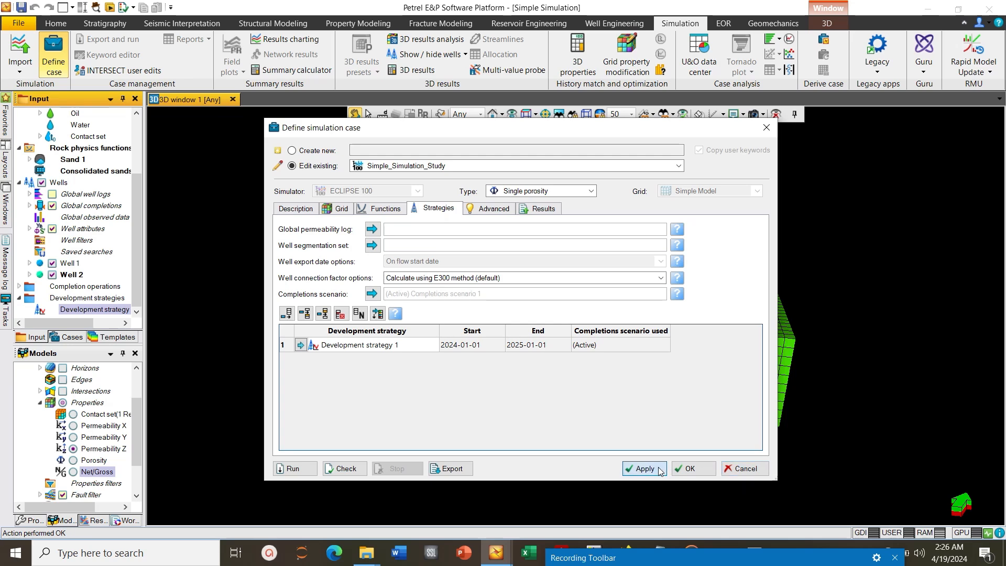
click(685, 469)
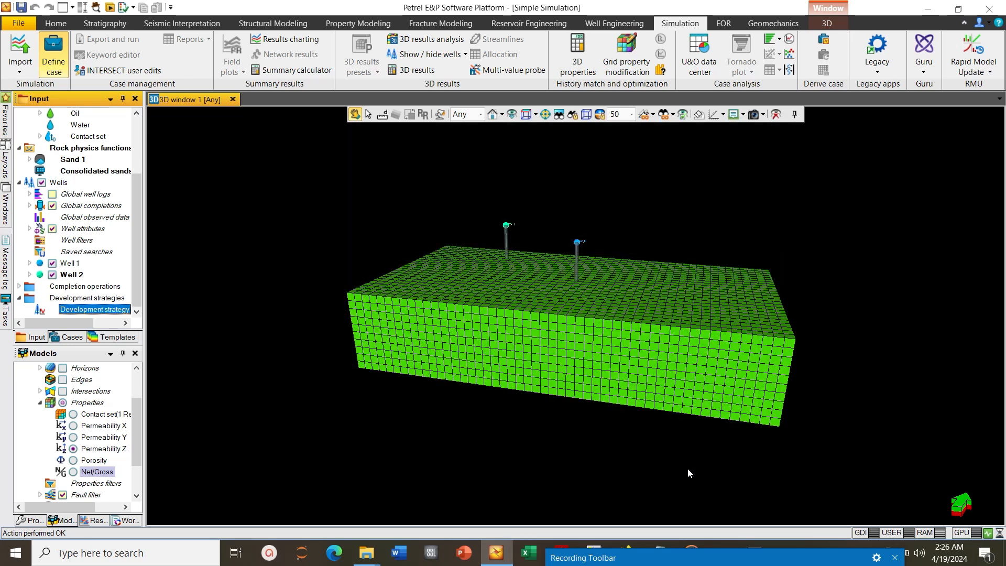
Create a results chart of the field's oil production rate against time for the Simple_Simulation_Study case
click(275, 41)
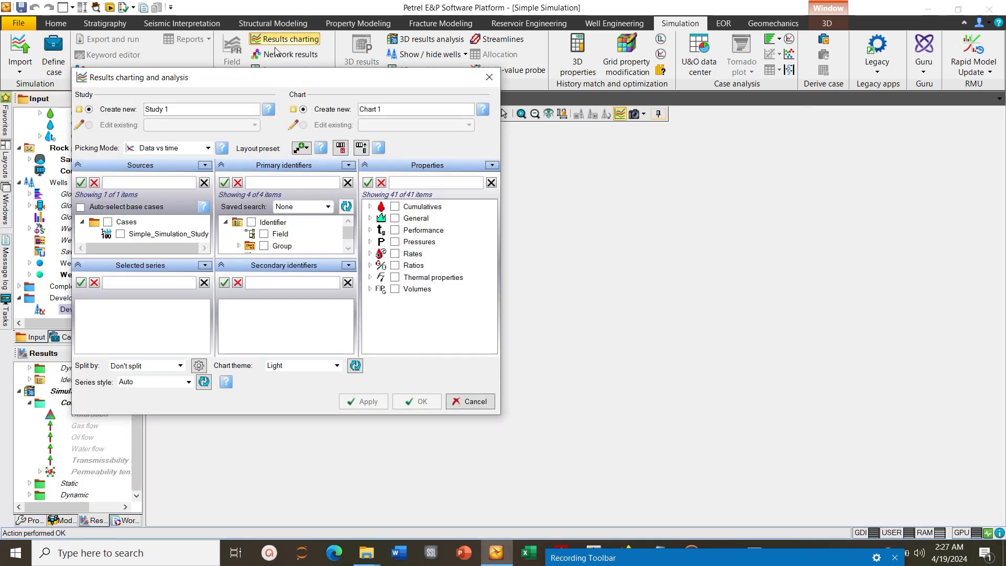
drag(269, 80, 426, 99)
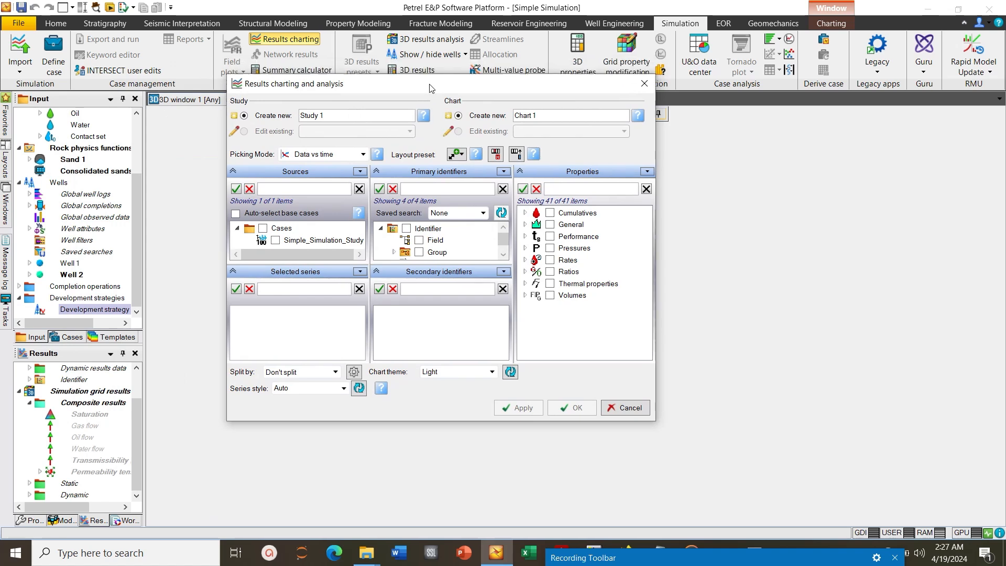
click(274, 249)
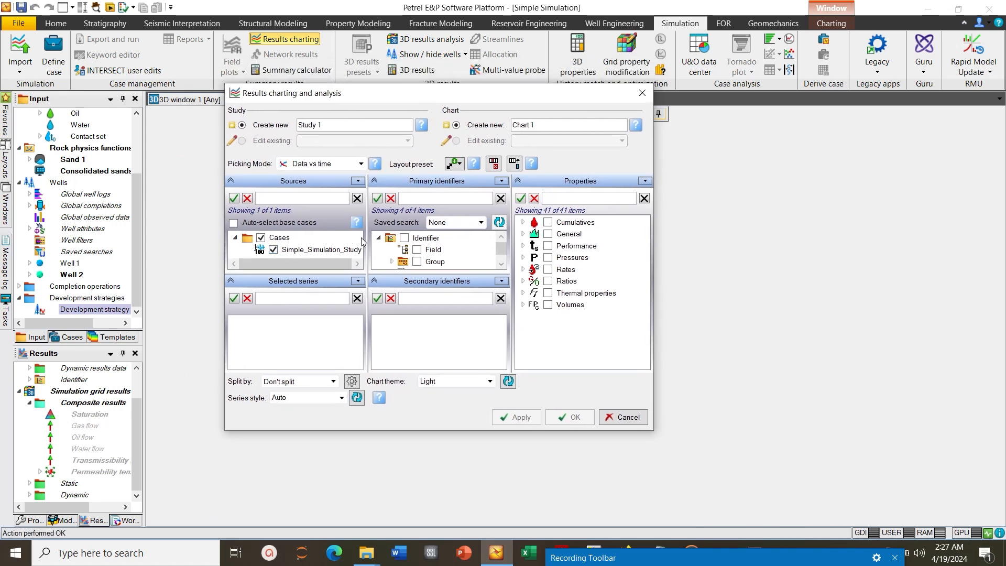
click(417, 250)
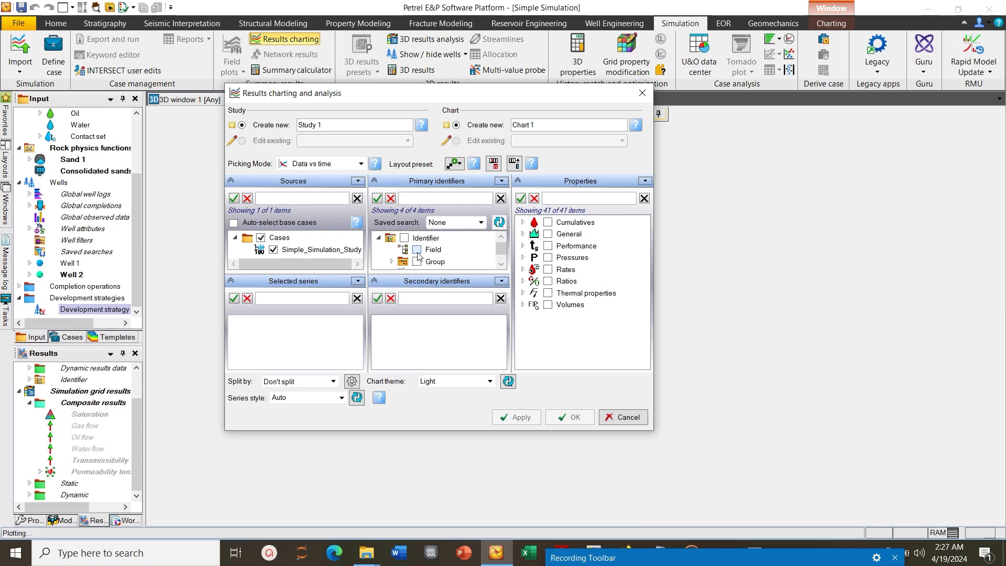
click(522, 269)
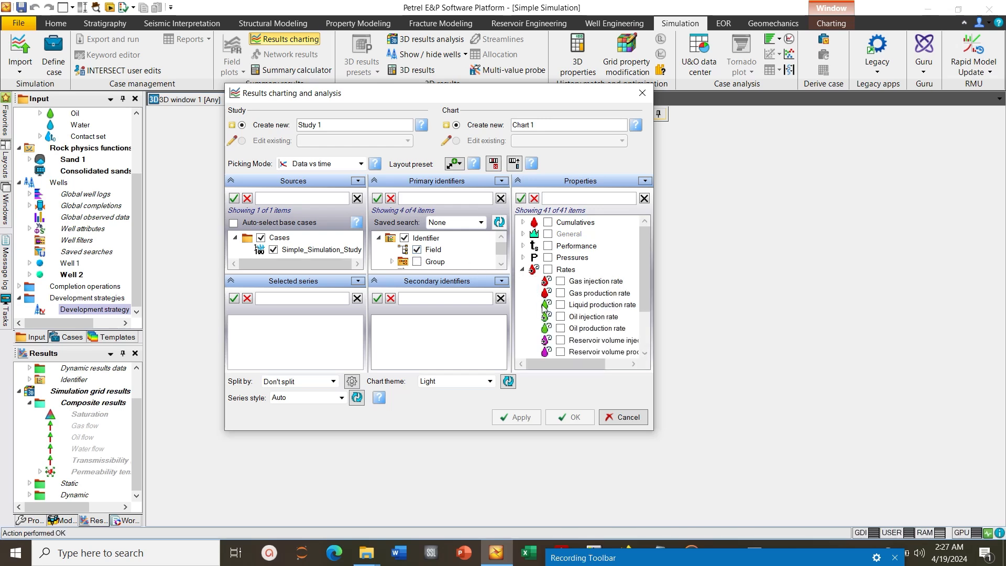
click(560, 328)
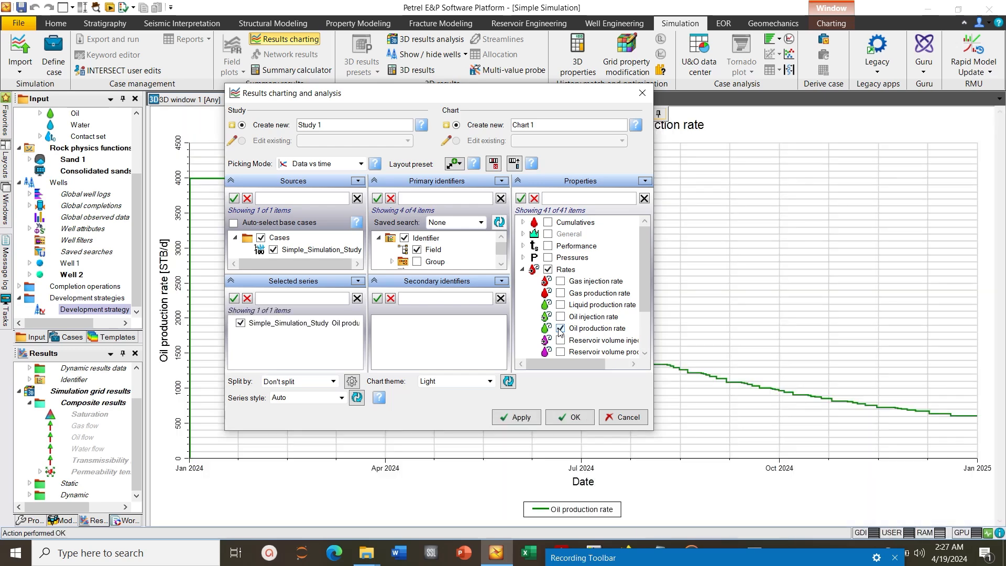
drag(458, 95, 340, 147)
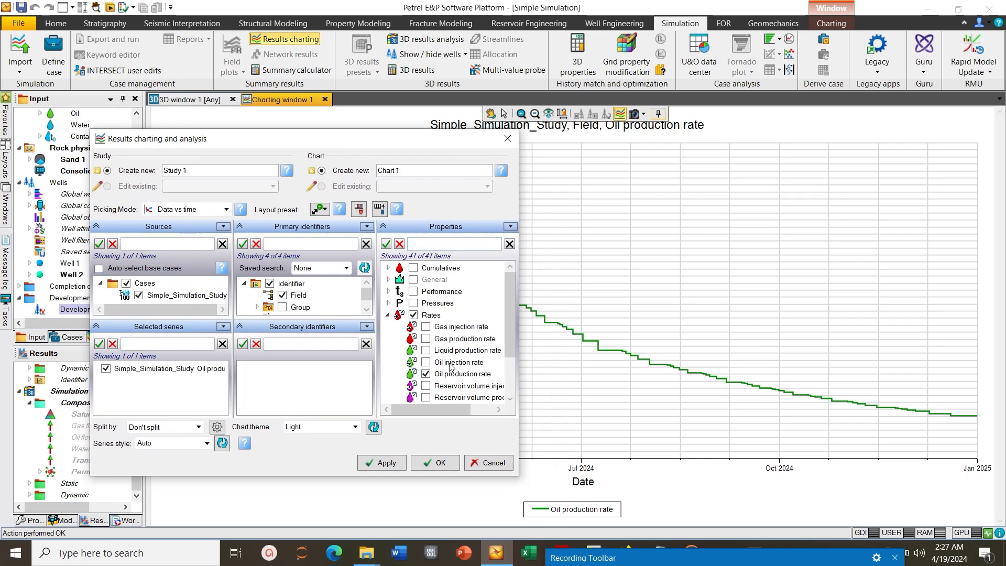
Add the field's gas production rate and water production rate to the results chart
click(426, 338)
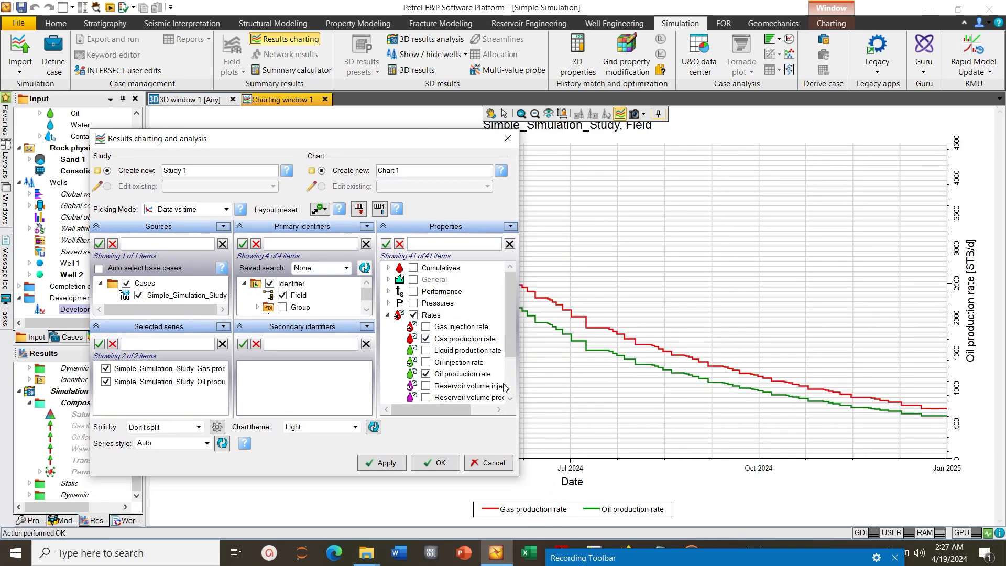
click(510, 399)
click(510, 399)
click(510, 399)
click(425, 368)
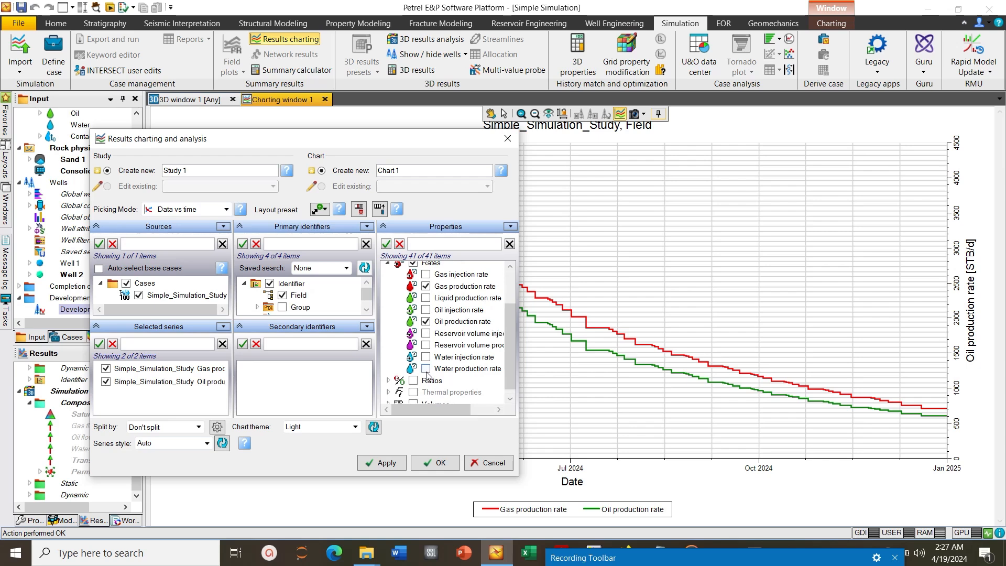
drag(324, 145, 280, 123)
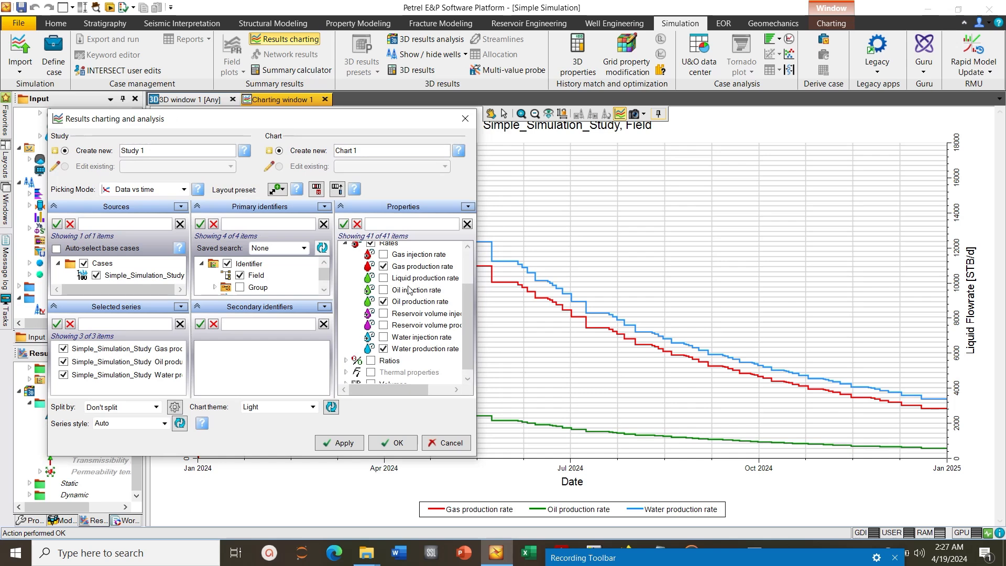
Add the field's Pressure property to the results chart
drag(466, 310, 465, 268)
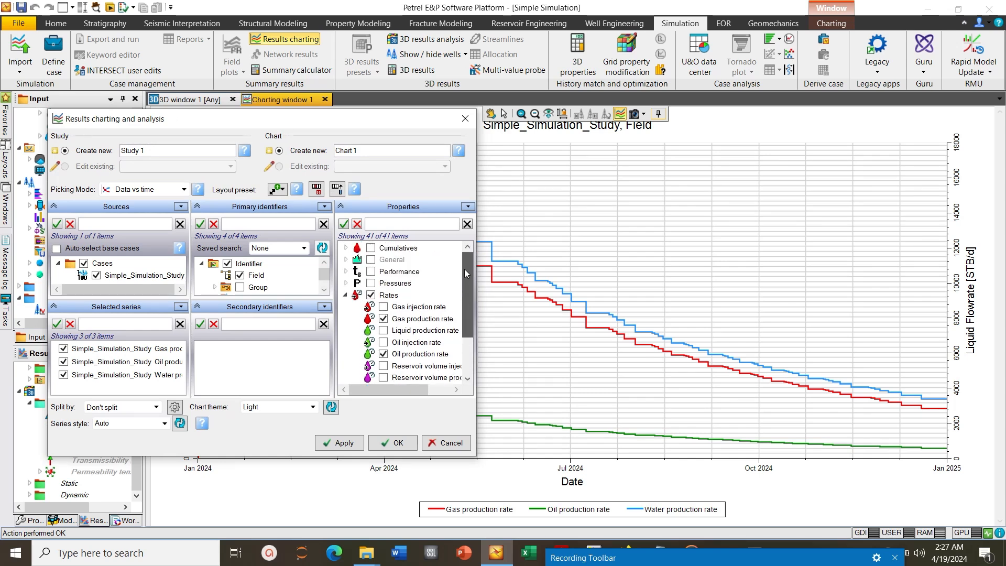
click(346, 296)
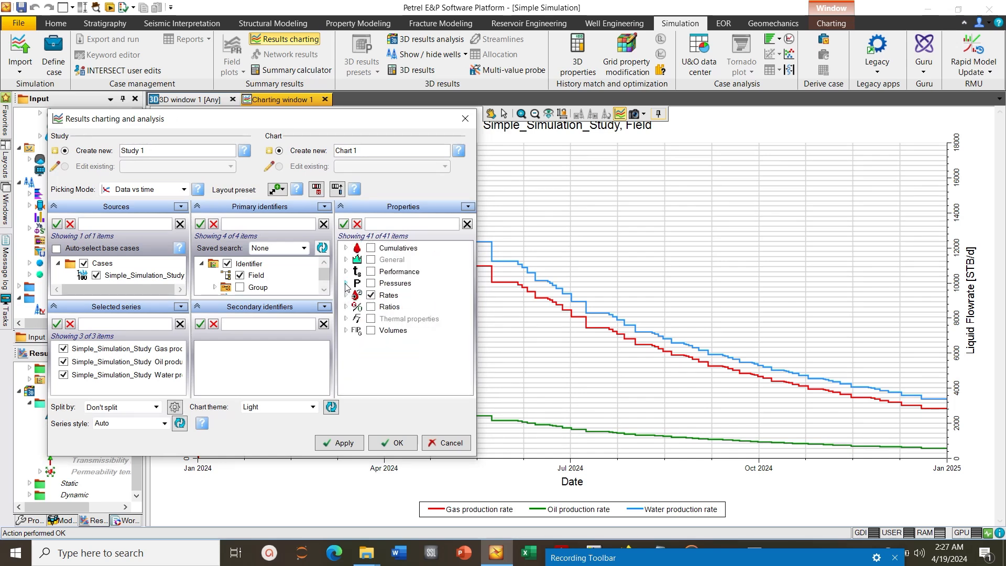
click(346, 283)
click(384, 307)
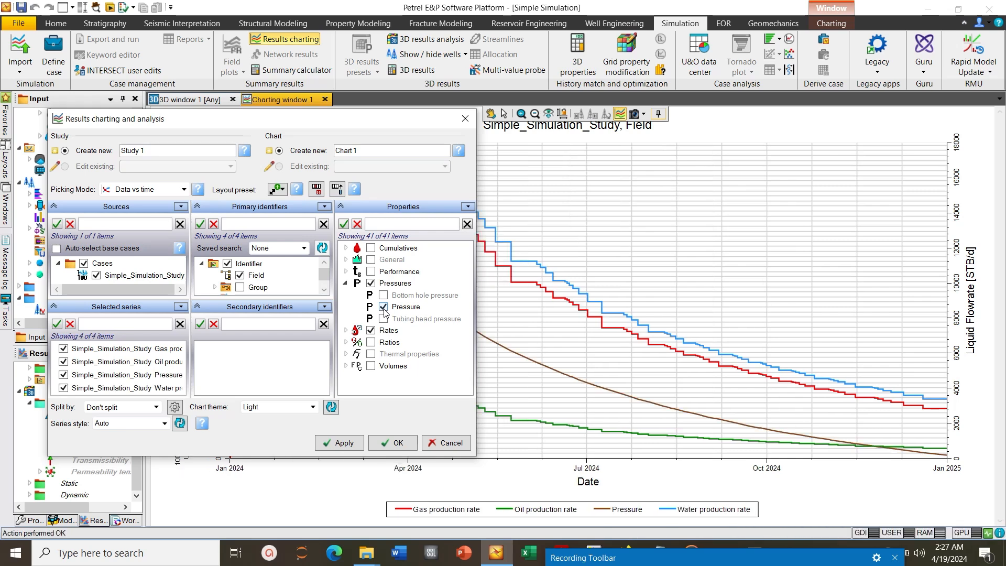
Uncover the chart and split it into separate plots for gas rate, oil rate, pressure and water rate, and inspect the oil rate curve
drag(300, 124, 578, 488)
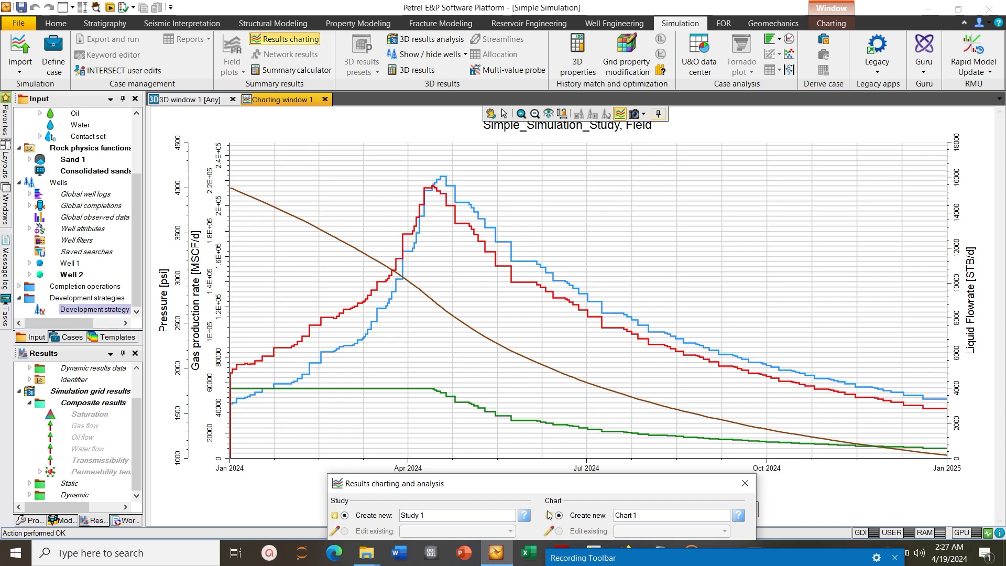
drag(567, 495, 462, 511)
click(582, 216)
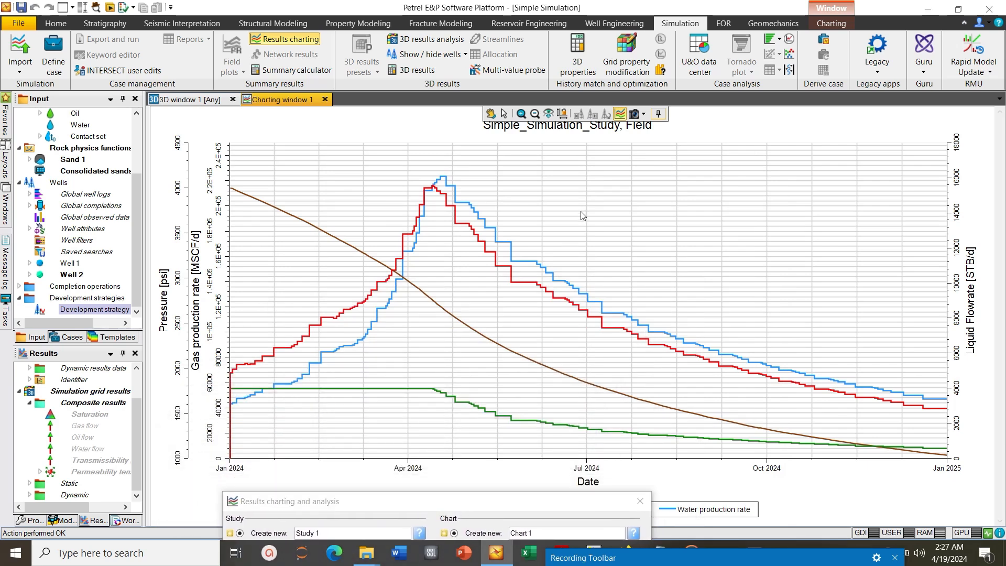
right_click(581, 215)
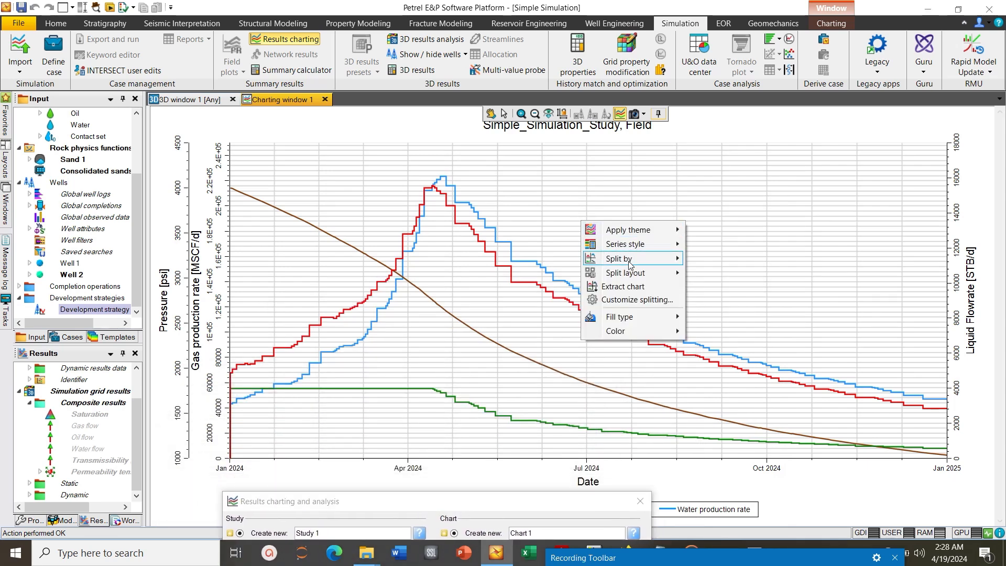
click(710, 314)
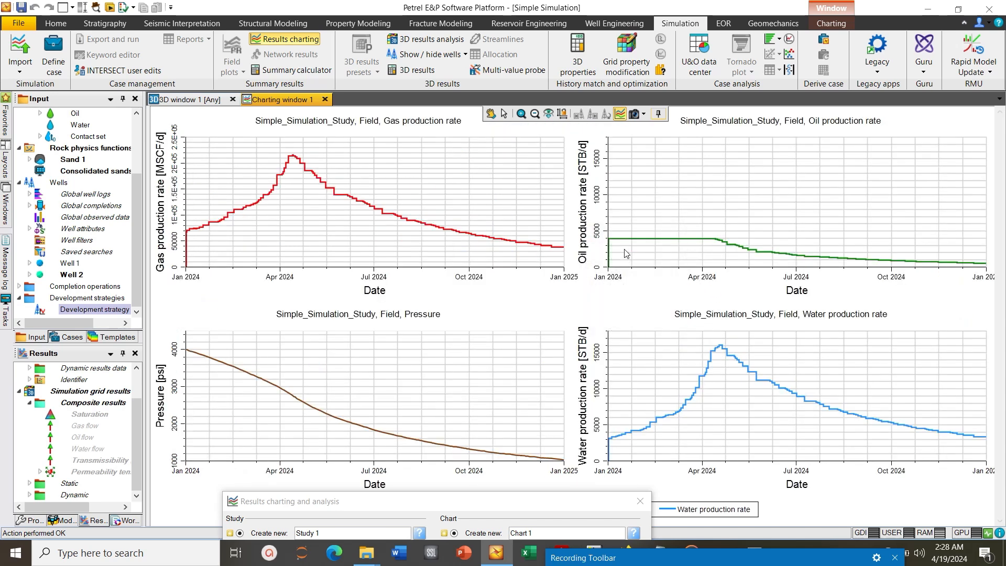
mouse_move(613, 247)
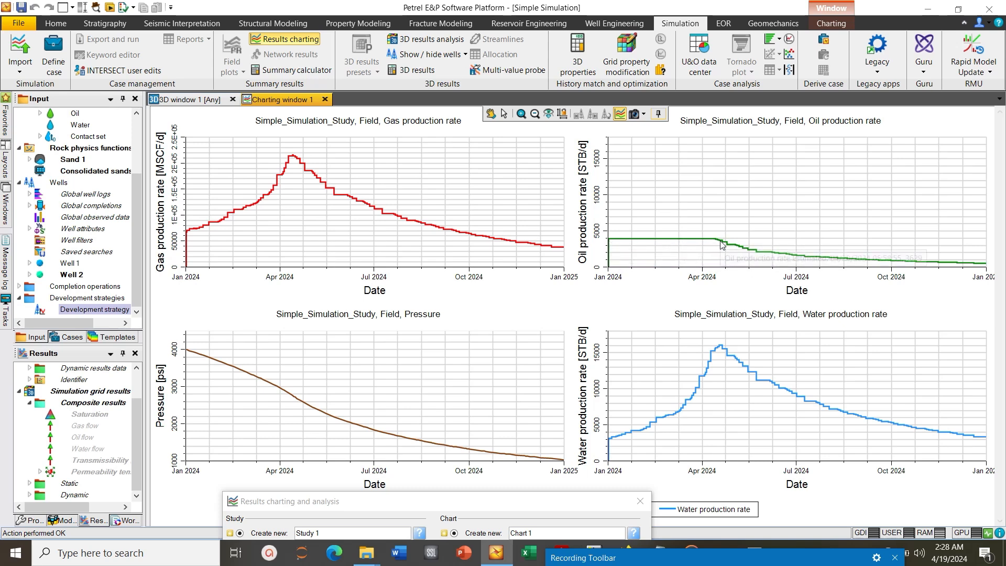
Remove the field's Pressure property from the results chart and uncover the gas, oil and water production rate plots
mouse_move(721, 244)
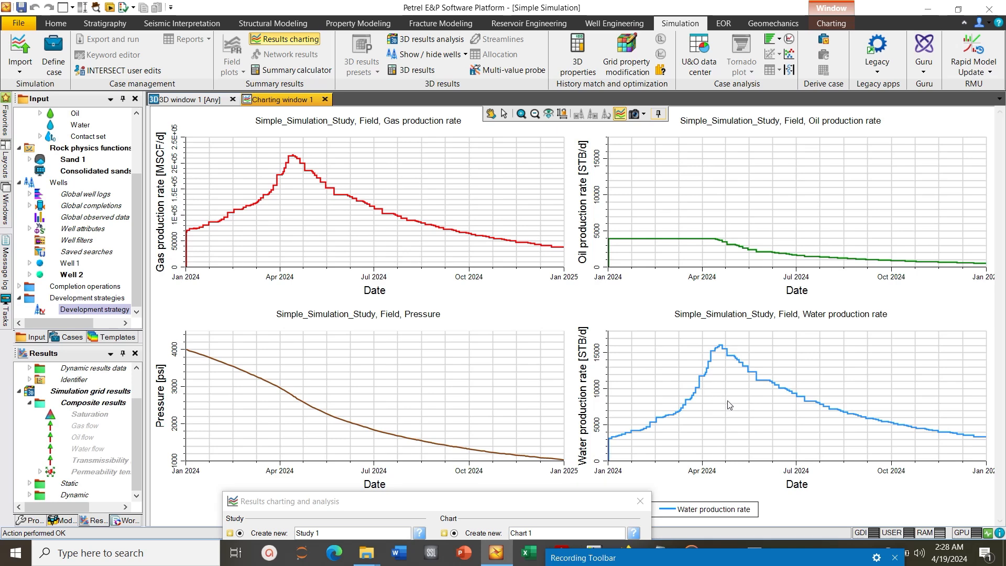
drag(555, 507, 363, 218)
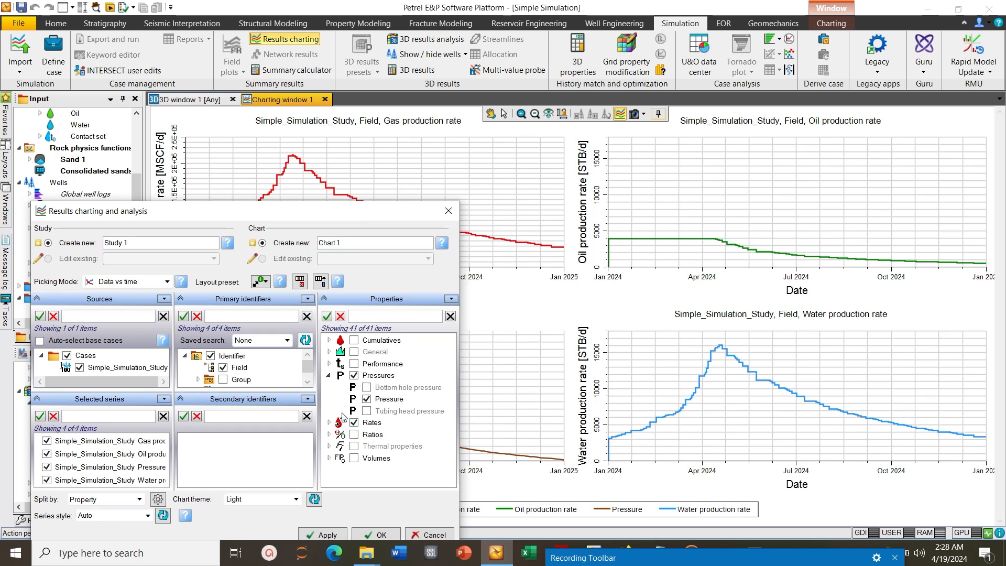
click(366, 399)
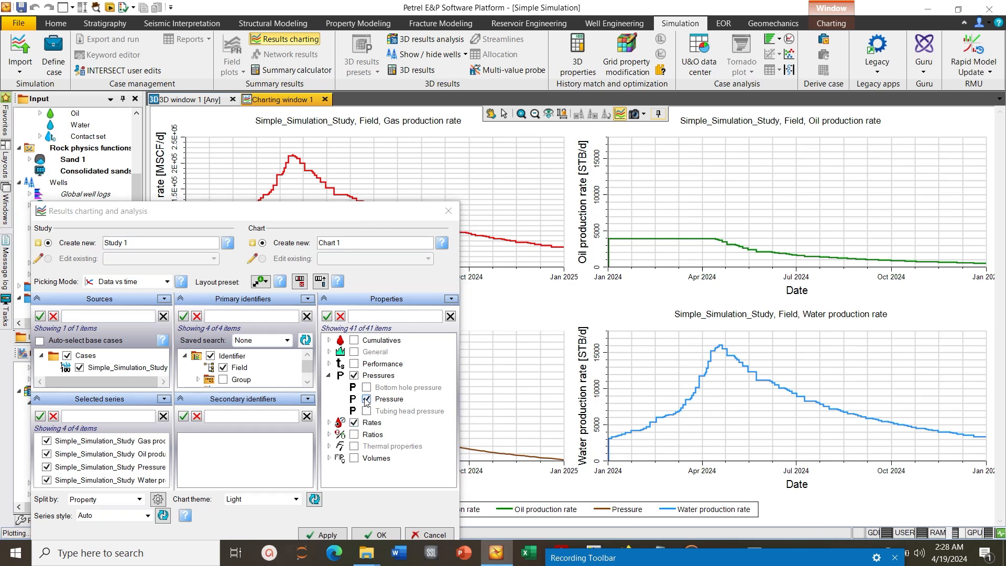
click(366, 400)
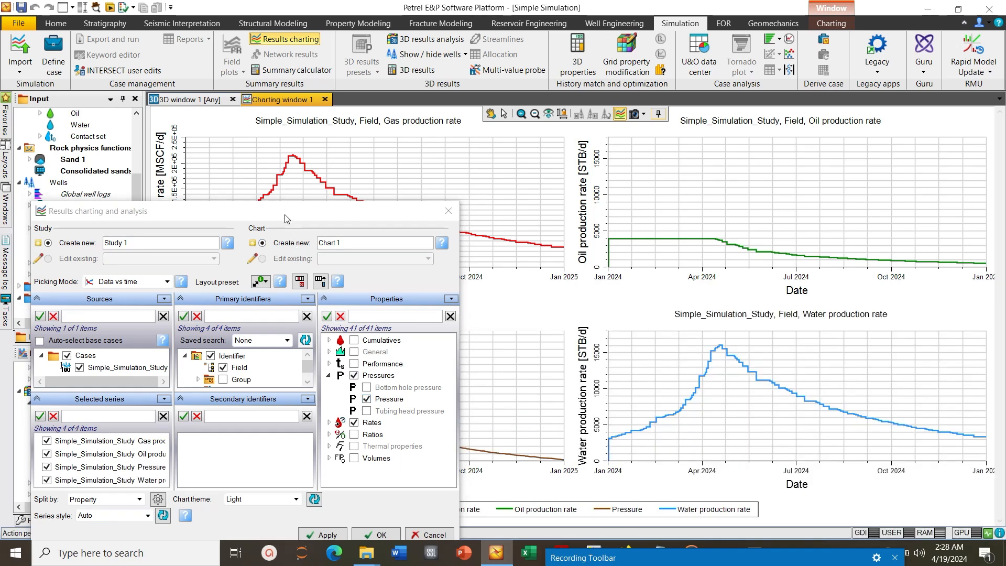
drag(286, 212, 737, 250)
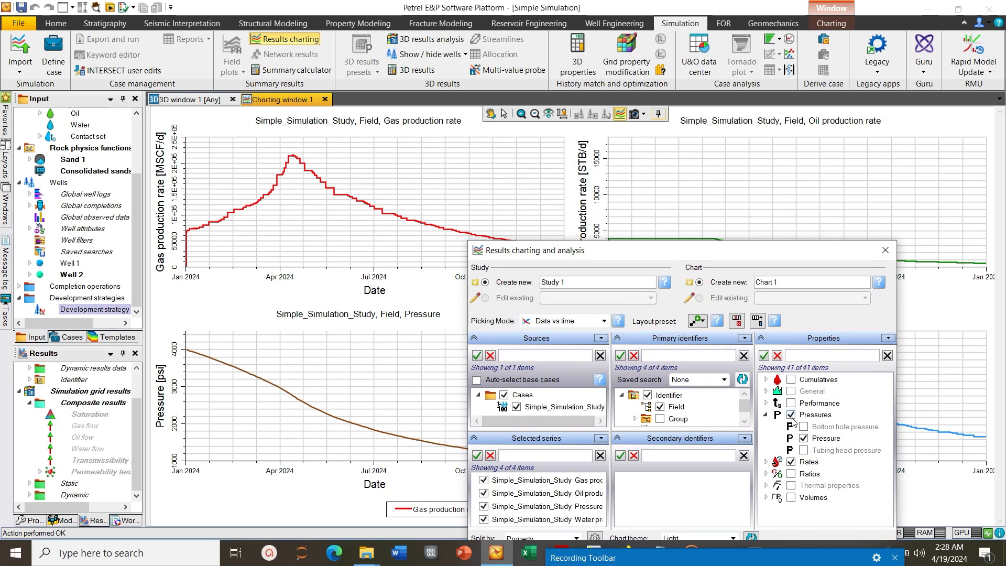
click(802, 438)
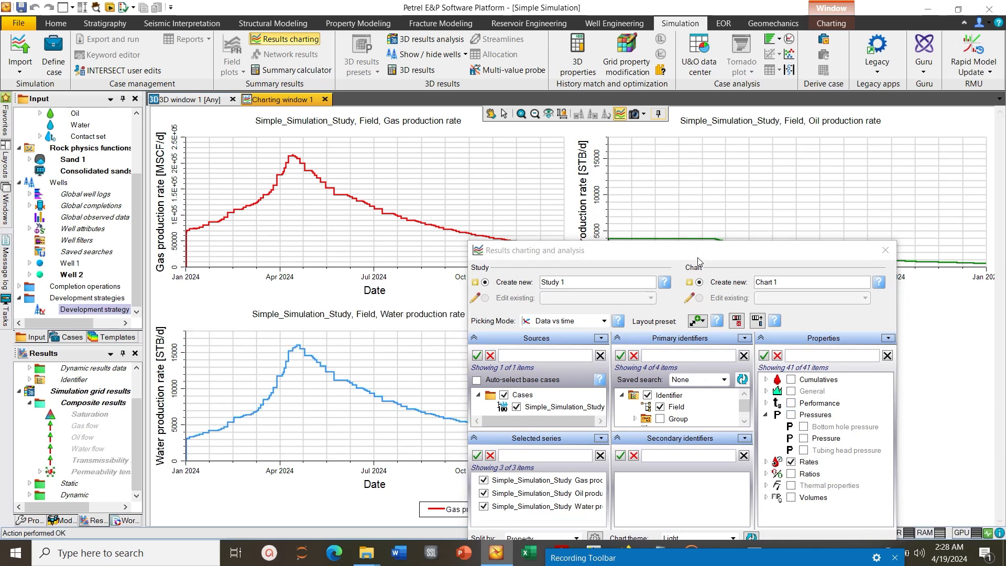
drag(699, 255, 825, 292)
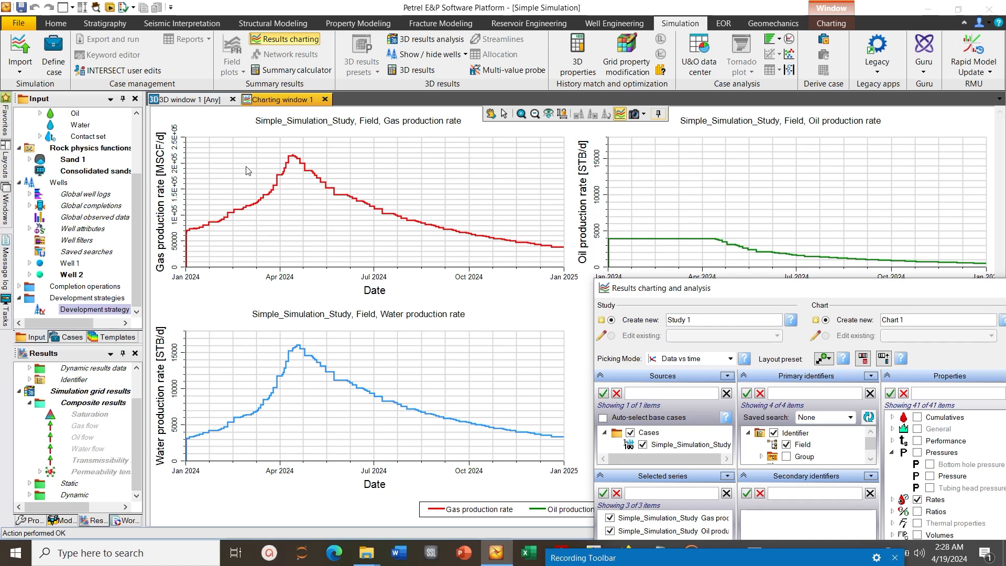
click(186, 445)
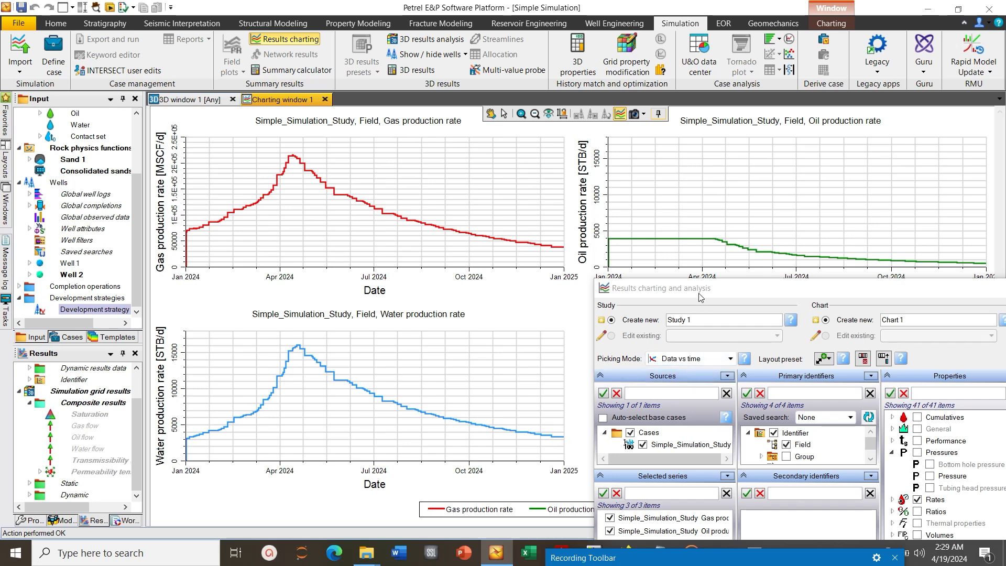
Add the field's Pressure property back to the results chart and uncover the gas rate, oil rate, pressure and water rate plots
drag(699, 297, 566, 297)
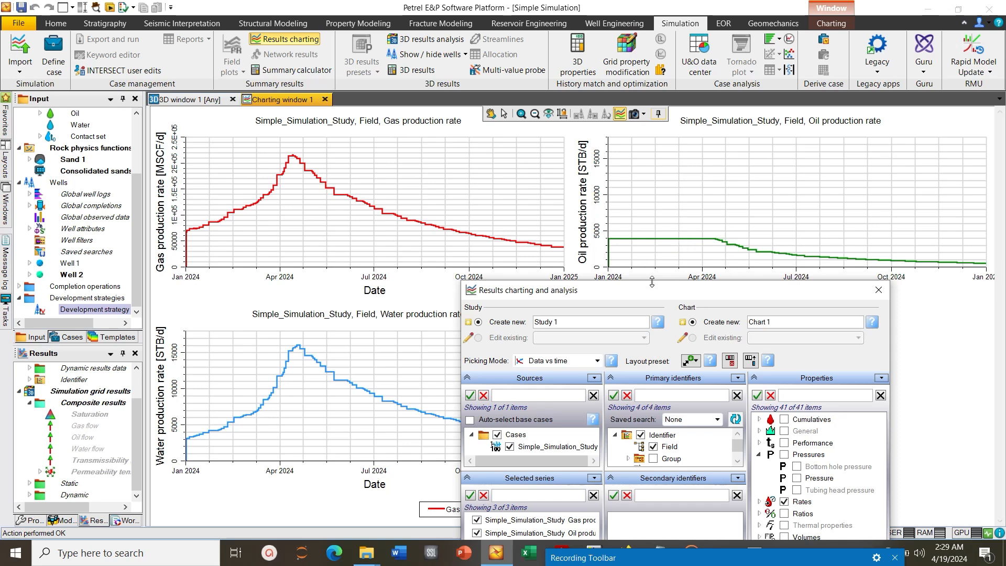
drag(649, 284, 664, 160)
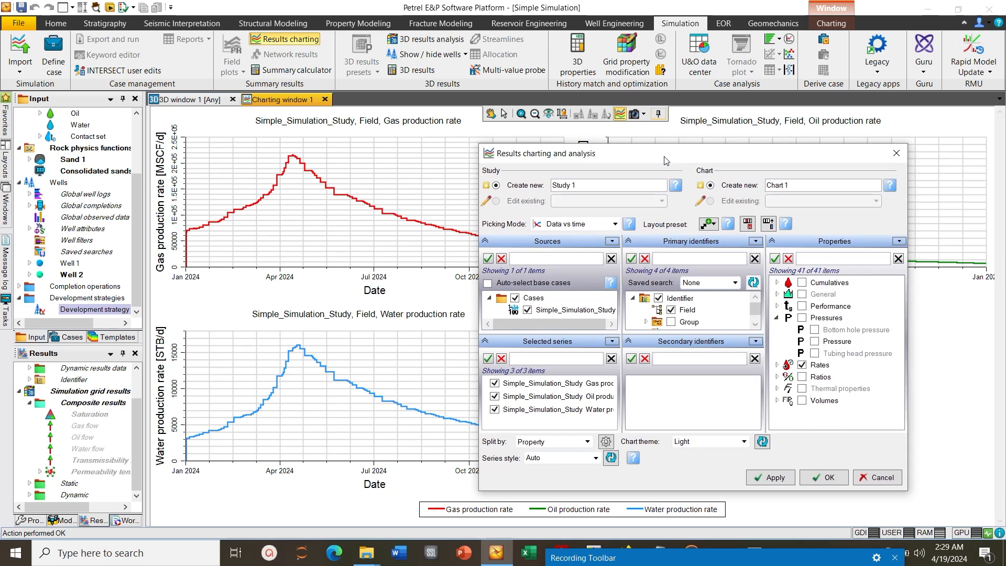
drag(665, 157, 670, 193)
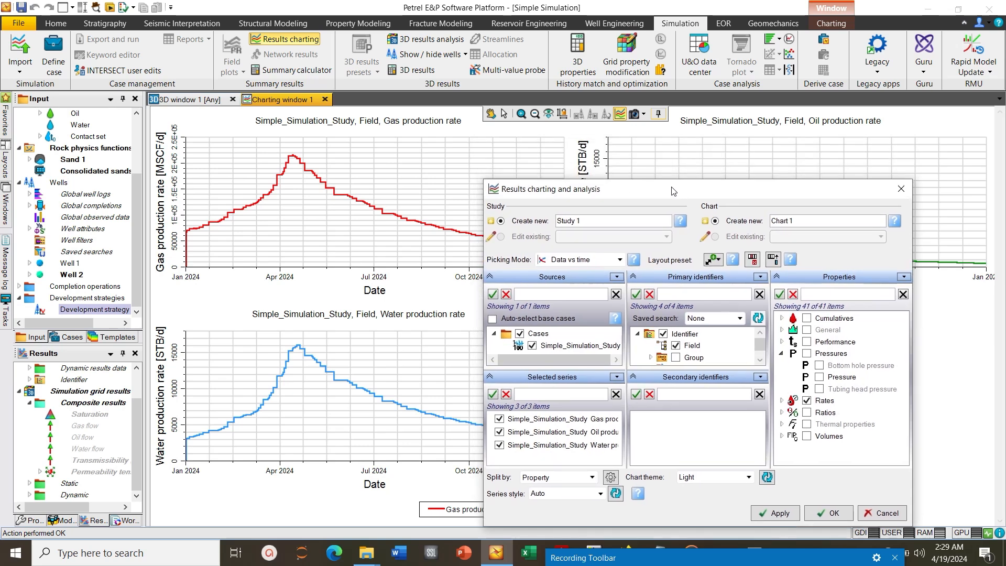
click(819, 377)
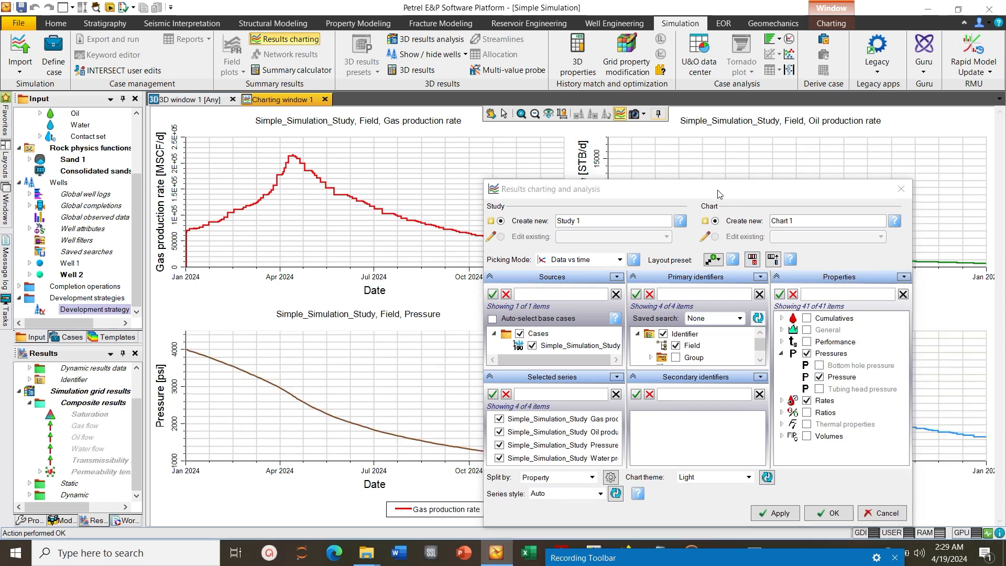
drag(718, 194, 640, 499)
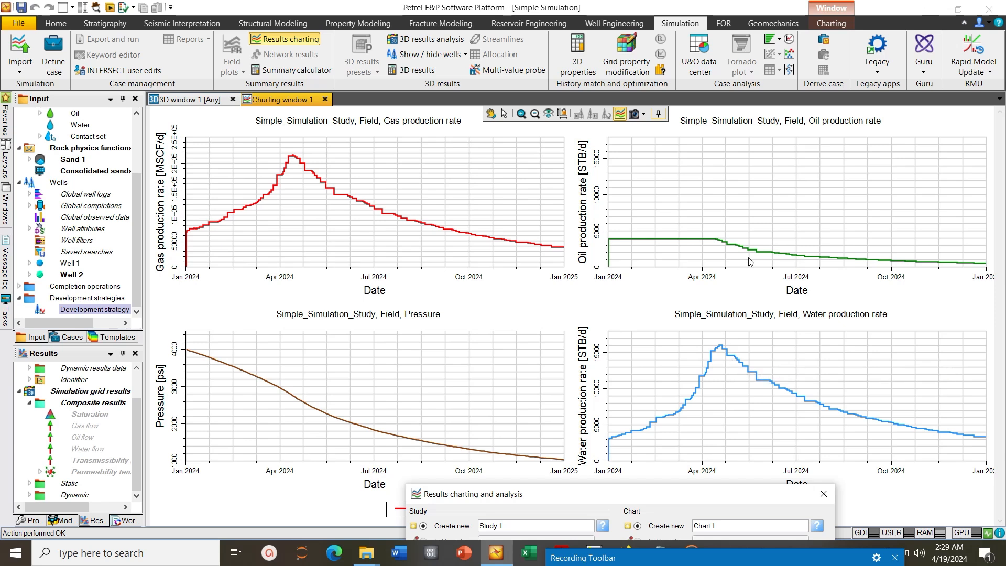
mouse_move(752, 252)
drag(803, 556, 810, 430)
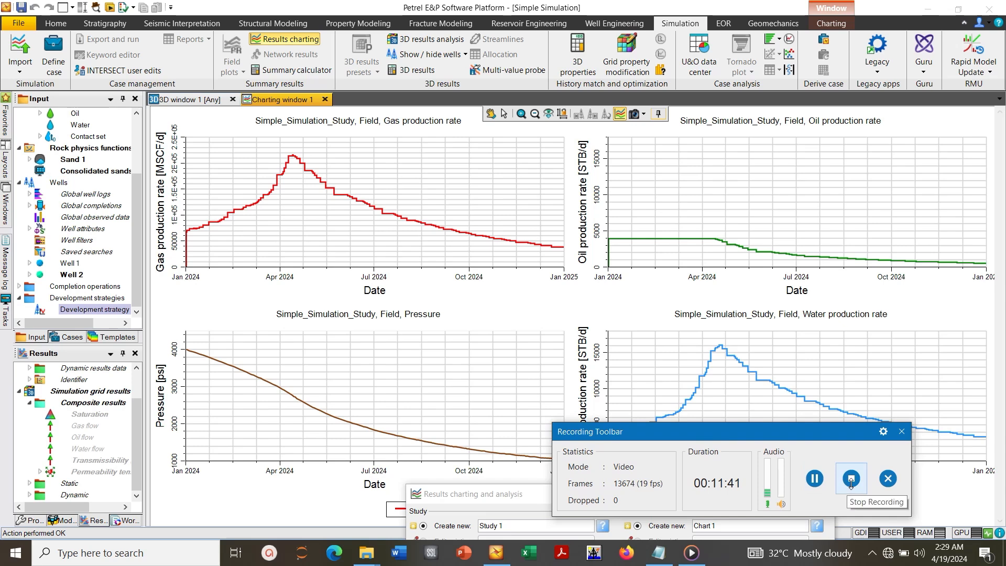